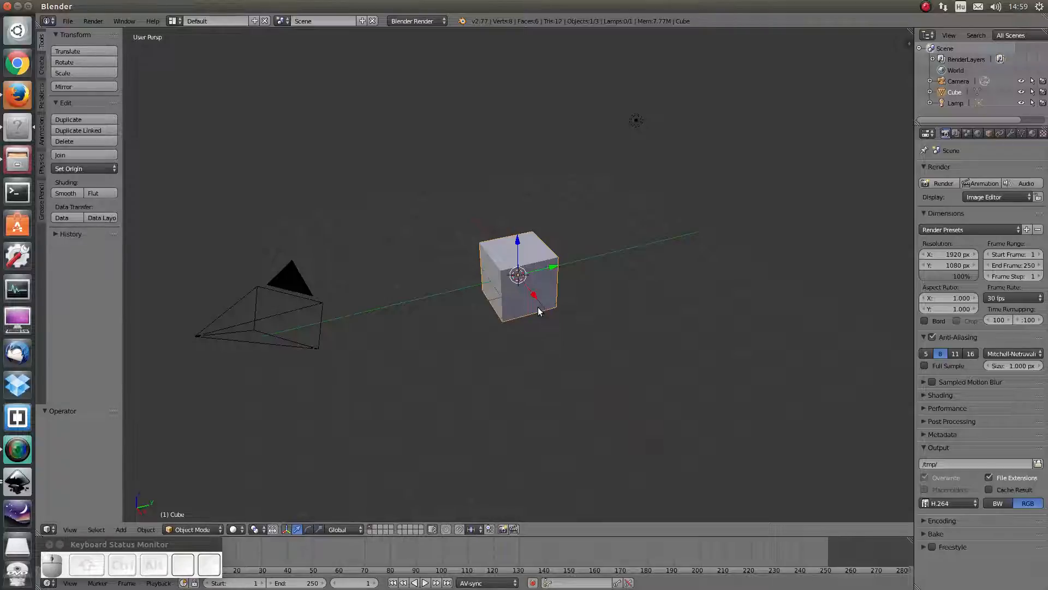
# - Examine the default scene around the cube by orbiting, panning and zooming the 3D view in and out
pyautogui.hotkey('ctrl', 'r')
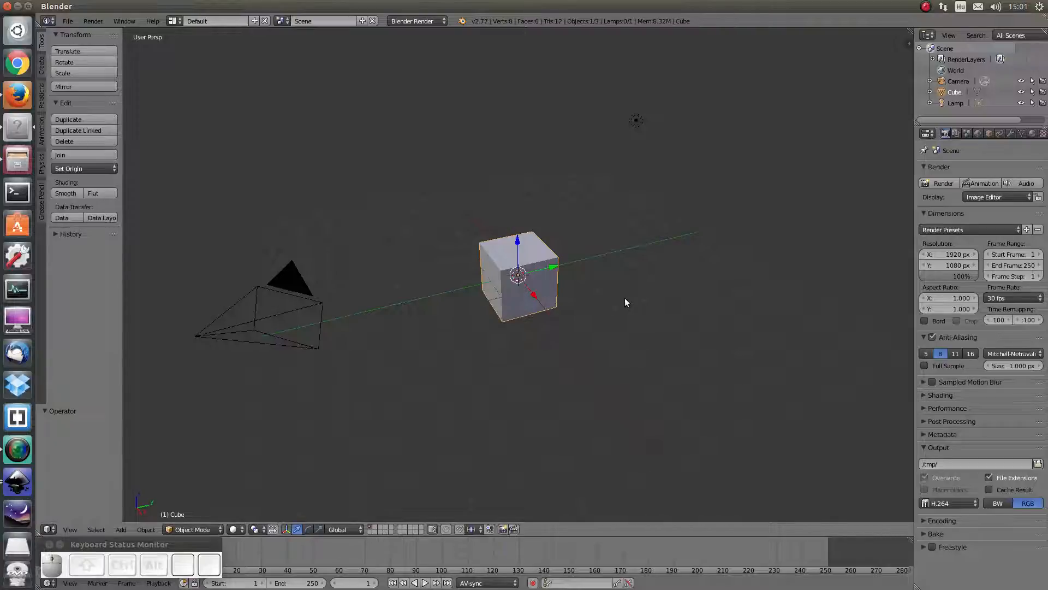
pyautogui.moveTo(625, 302)
pyautogui.mouseDown(button='middle')
pyautogui.moveTo(600, 299)
pyautogui.moveTo(594, 332)
pyautogui.moveTo(613, 205)
pyautogui.moveTo(478, 202)
pyautogui.moveTo(464, 292)
pyautogui.moveTo(494, 317)
pyautogui.moveTo(639, 302)
pyautogui.moveTo(653, 264)
pyautogui.moveTo(595, 290)
pyautogui.moveTo(487, 294)
pyautogui.moveTo(475, 317)
pyautogui.moveTo(518, 334)
pyautogui.moveTo(728, 269)
pyautogui.moveTo(665, 277)
pyautogui.moveTo(677, 196)
pyautogui.moveTo(611, 175)
pyautogui.moveTo(561, 240)
pyautogui.moveTo(563, 270)
pyautogui.moveTo(610, 289)
pyautogui.moveTo(611, 320)
pyautogui.moveTo(613, 295)
pyautogui.mouseUp(button='middle')
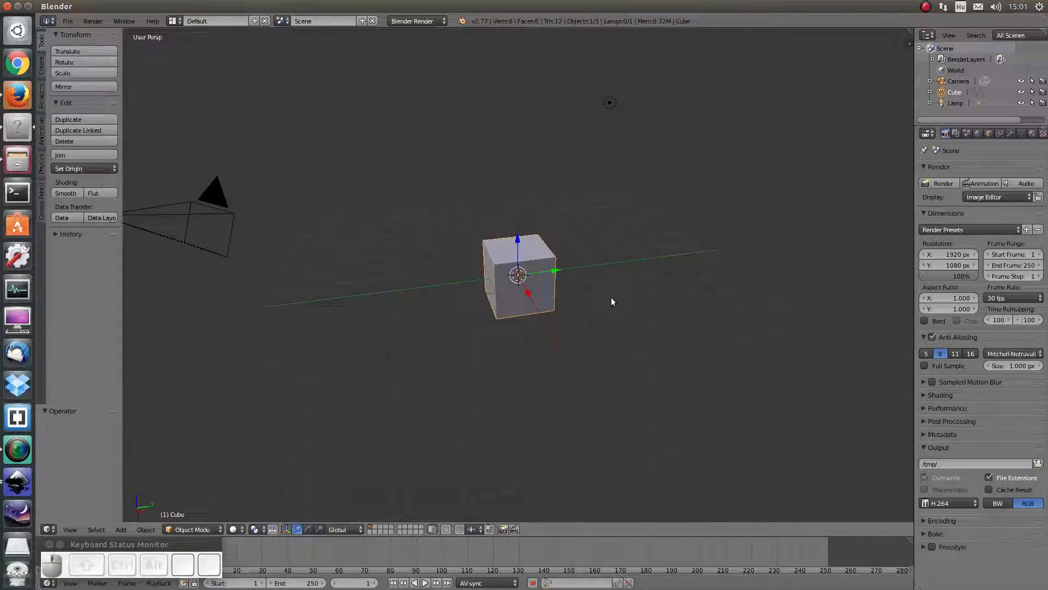
pyautogui.press('shift')
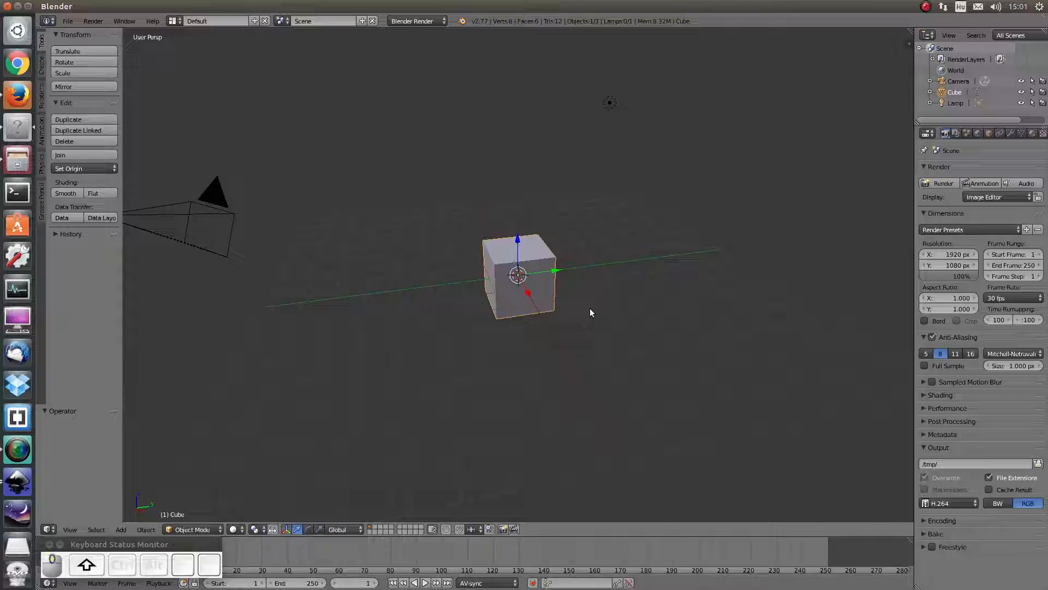
pyautogui.keyDown('shift'); pyautogui.moveTo(589, 308); pyautogui.dragTo(564, 302, button='middle'); pyautogui.keyUp('shift')
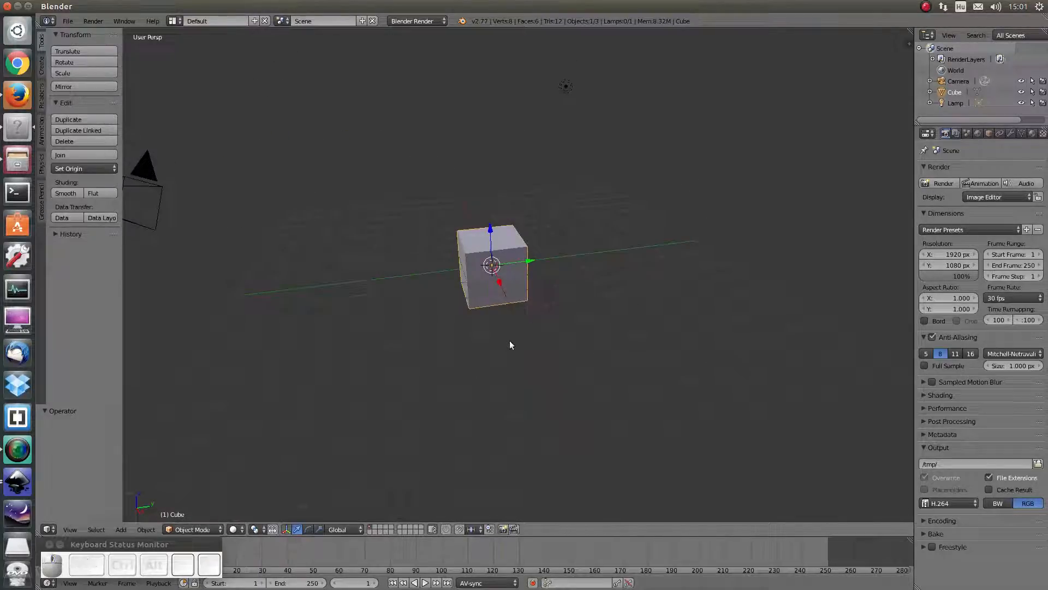
pyautogui.scroll(4, 519, 337)
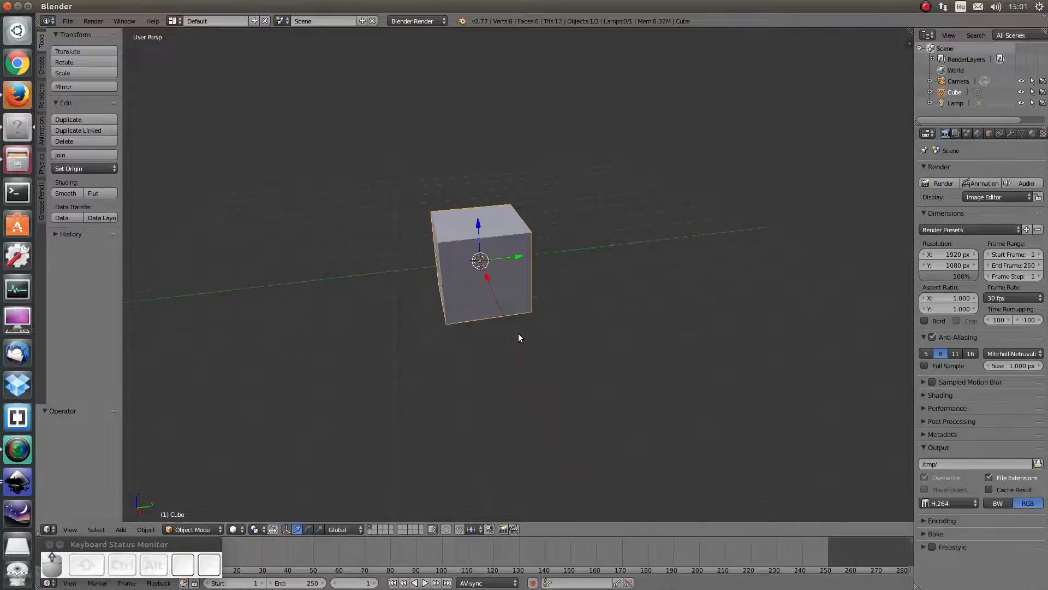
pyautogui.scroll(-5, 519, 337)
pyautogui.scroll(5, 518, 338)
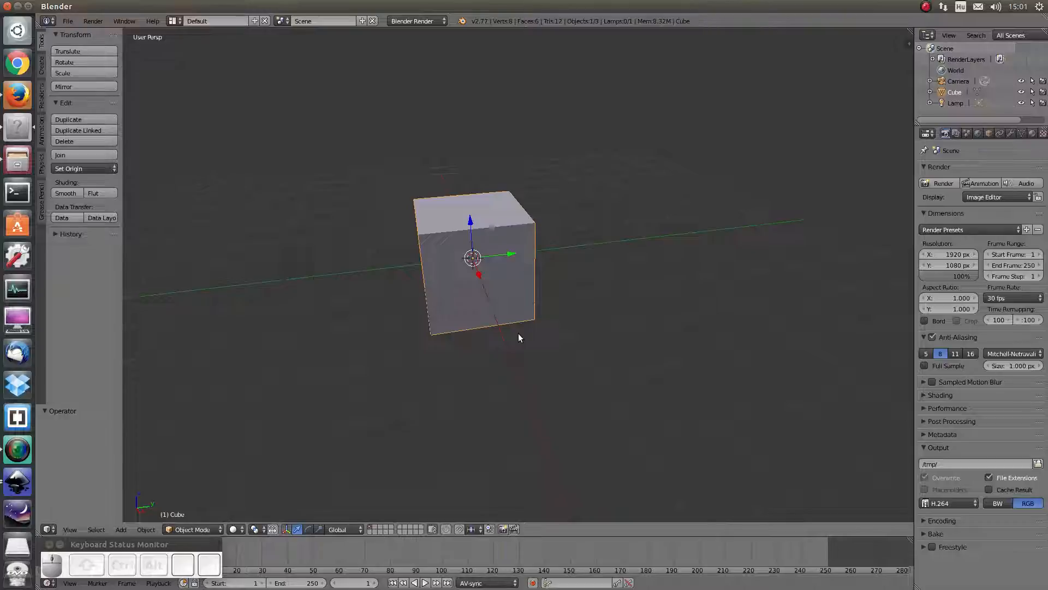
pyautogui.scroll(1, 518, 337)
pyautogui.scroll(-4, 519, 337)
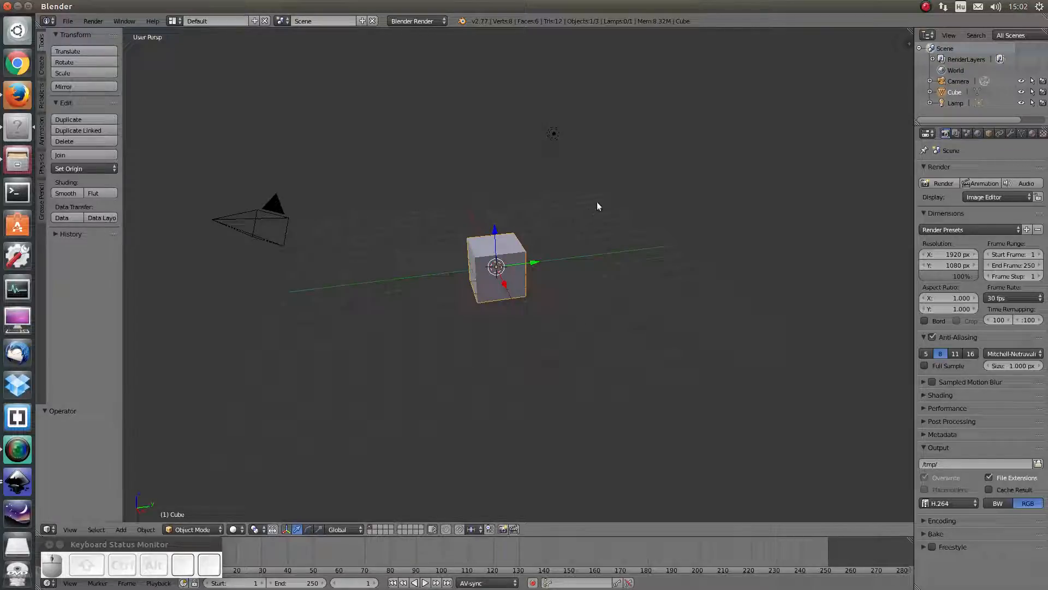
# - Select the lamp, the camera and the cube one after another
pyautogui.rightClick(553, 135)
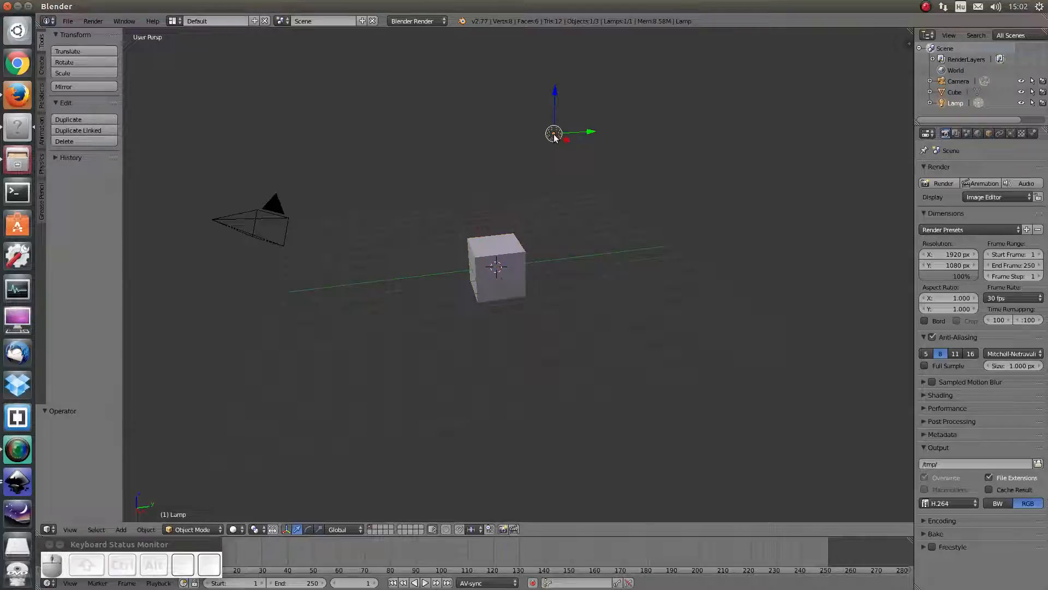
pyautogui.rightClick(243, 224)
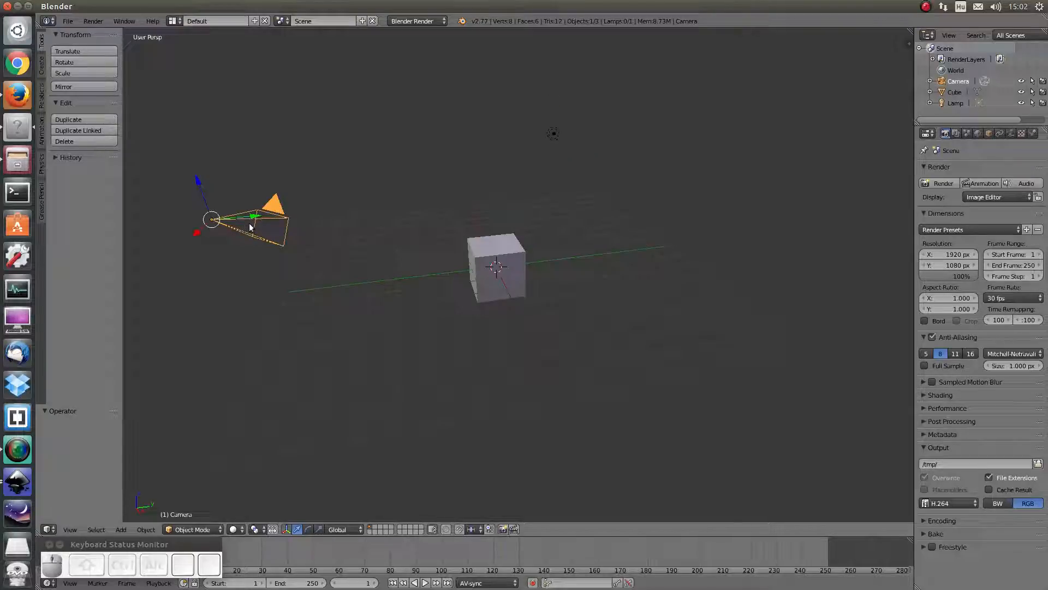
pyautogui.rightClick(512, 259)
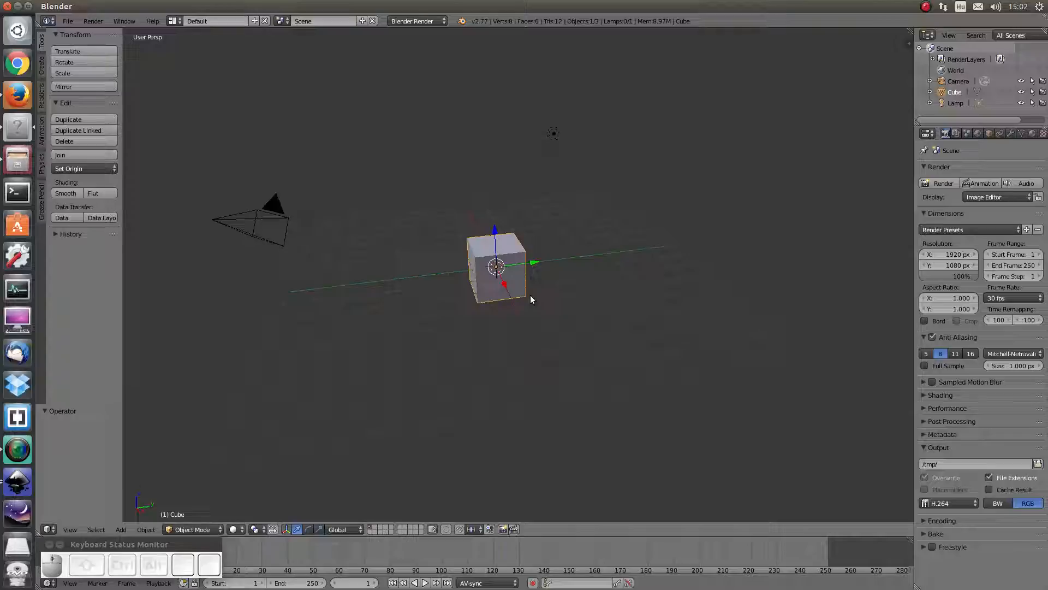
# - Toggle the selection of all scene objects on and off repeatedly, ending with everything deselected
pyautogui.press('a')
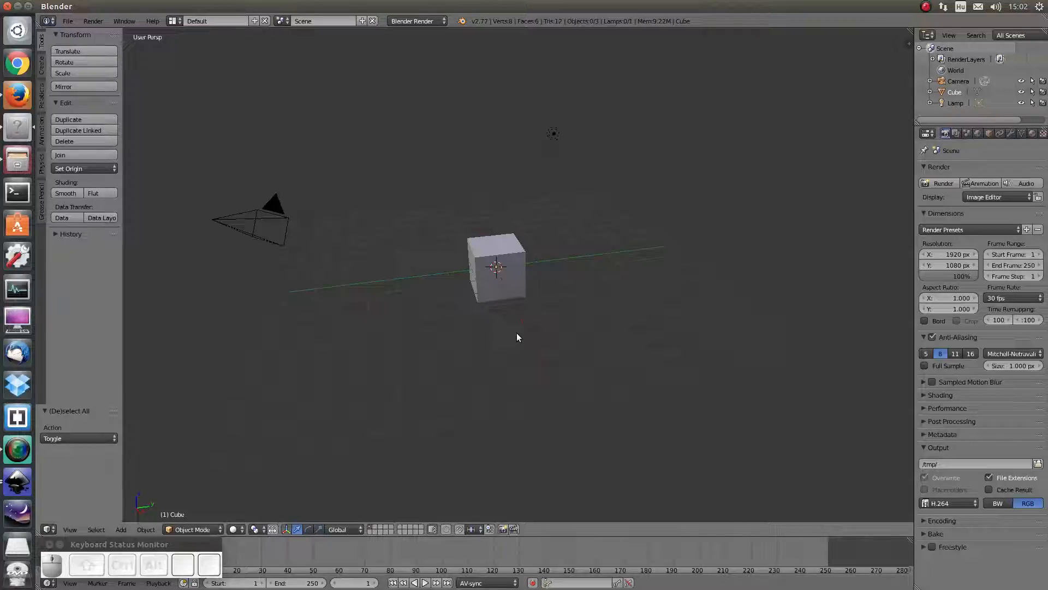
pyautogui.press('a')
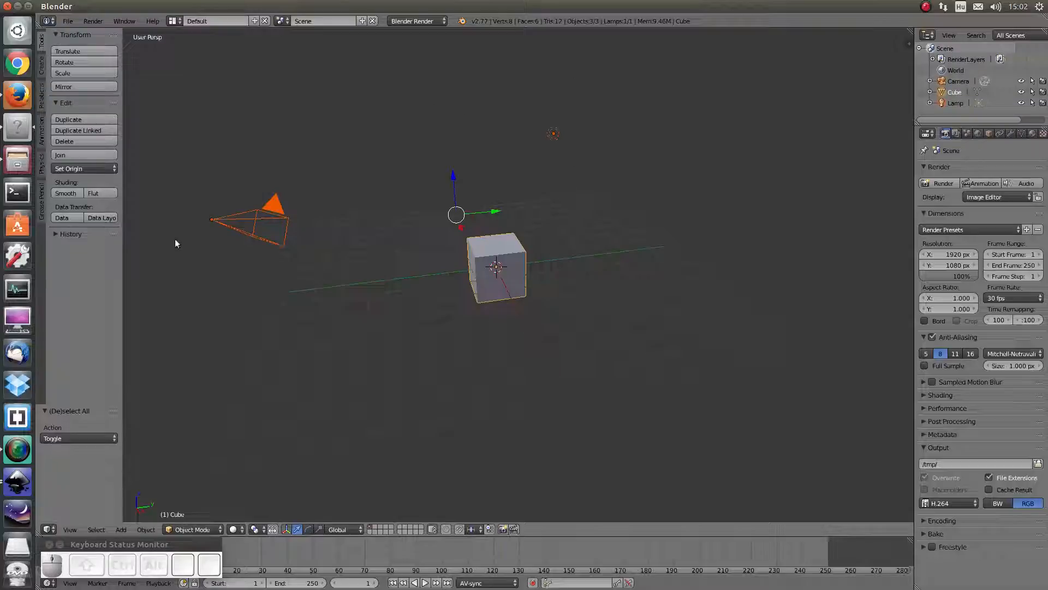
pyautogui.press('a')
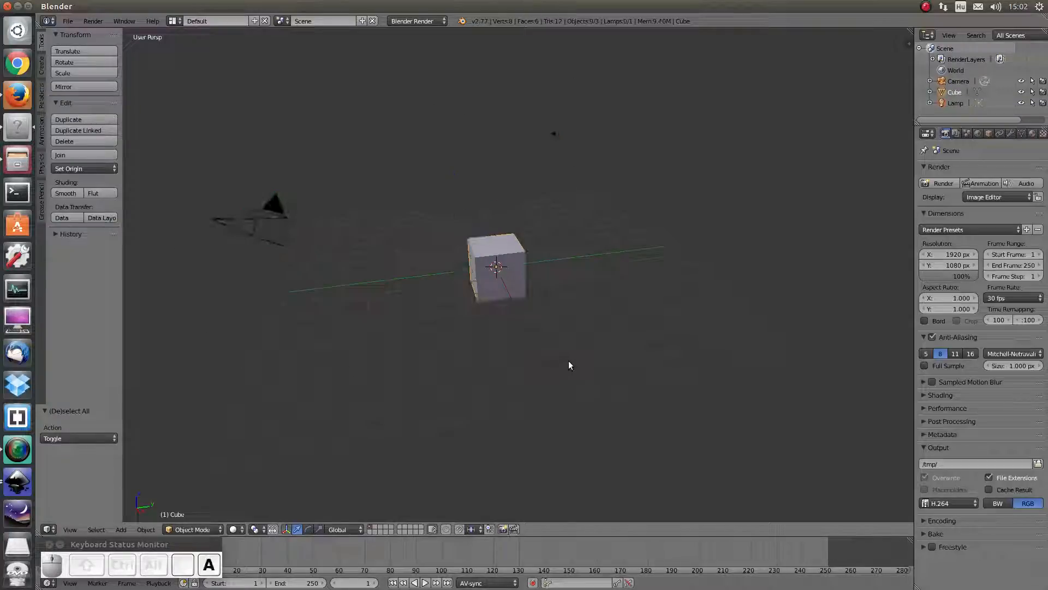
pyautogui.press('a')
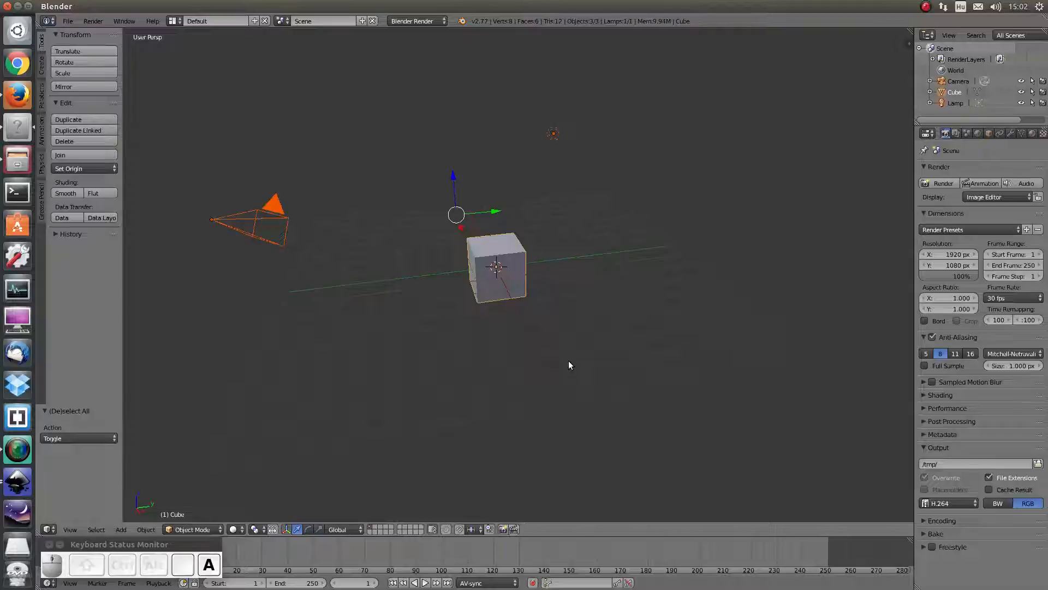
pyautogui.press('a')
pyautogui.press('a')
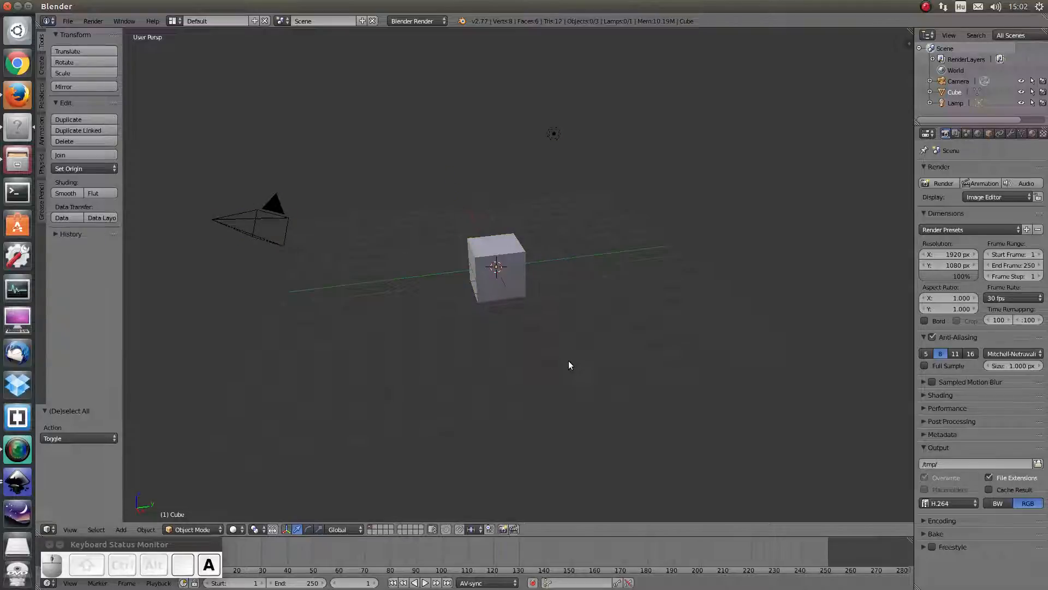
pyautogui.press('a')
pyautogui.press('a')
pyautogui.press('a')
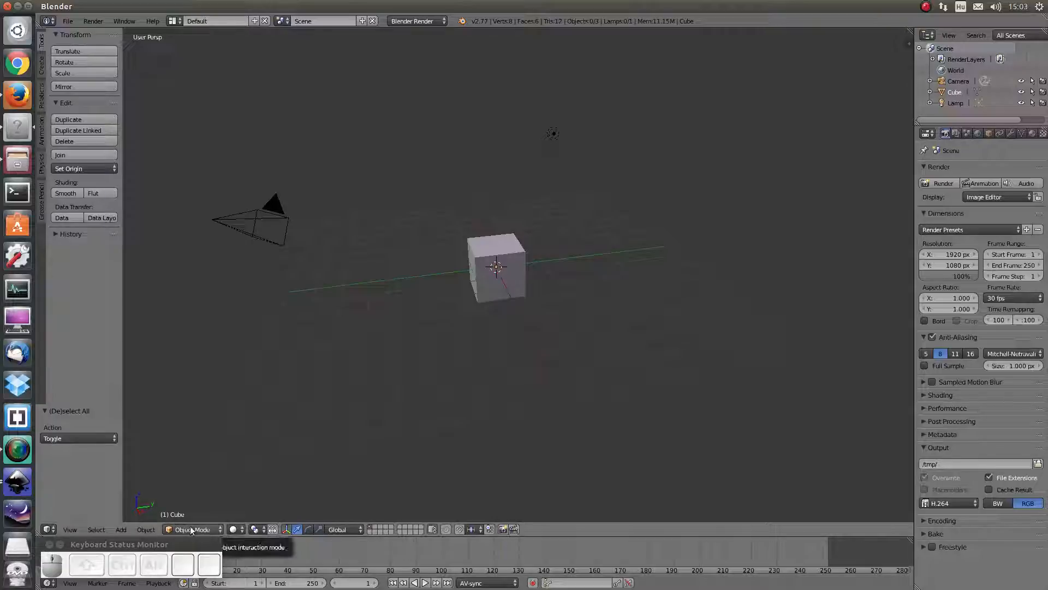
# - Select the cube and switch it to Edit Mode
pyautogui.rightClick(506, 281)
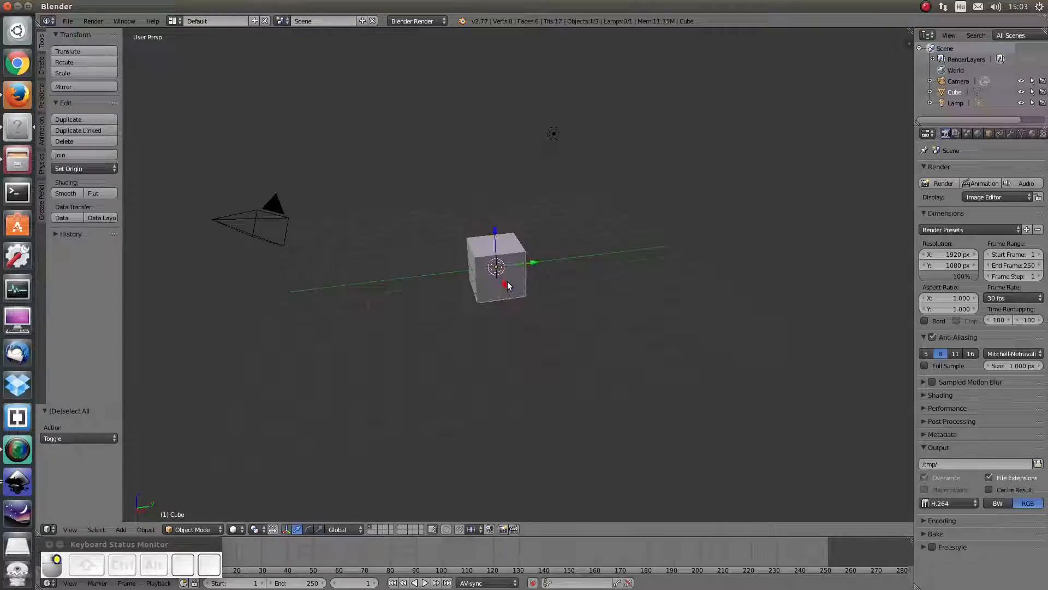
pyautogui.click(197, 529)
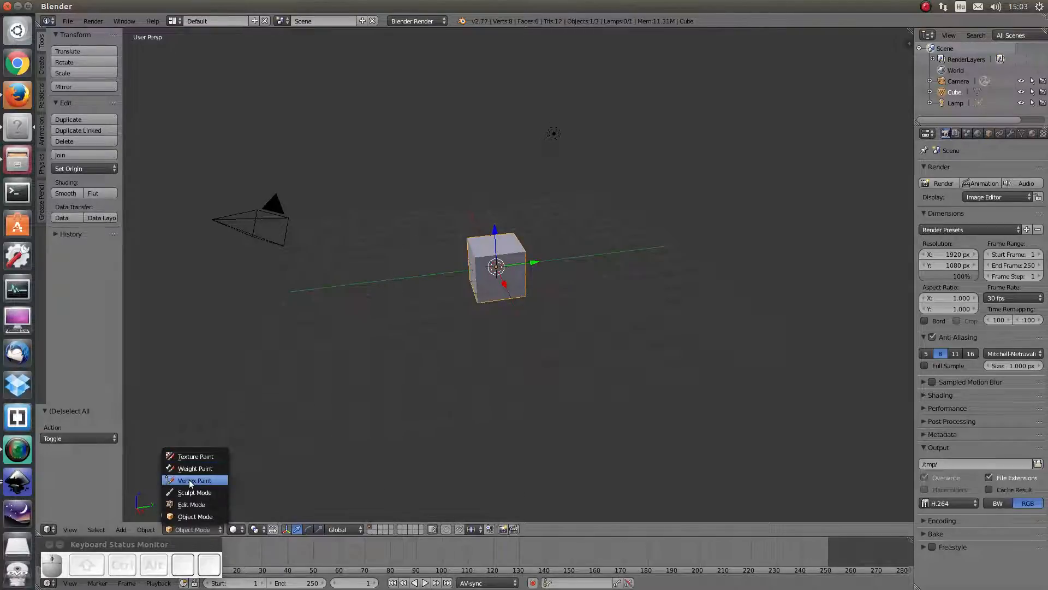
pyautogui.click(176, 504)
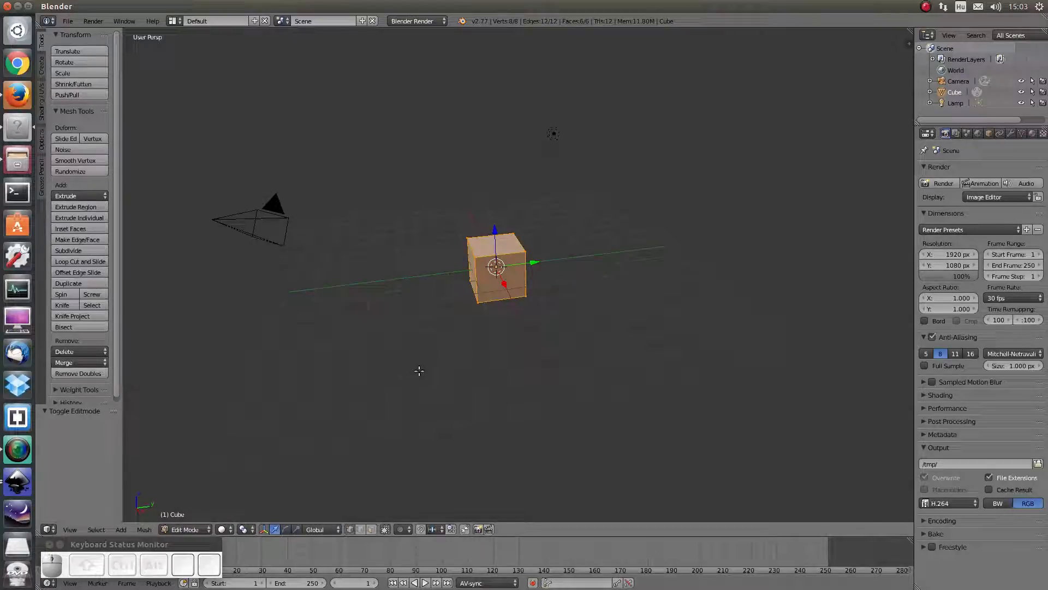
# - Select the four corner vertices of the cube's front face one at a time
pyautogui.moveTo(513, 285); pyautogui.dragTo(548, 269, button='middle')
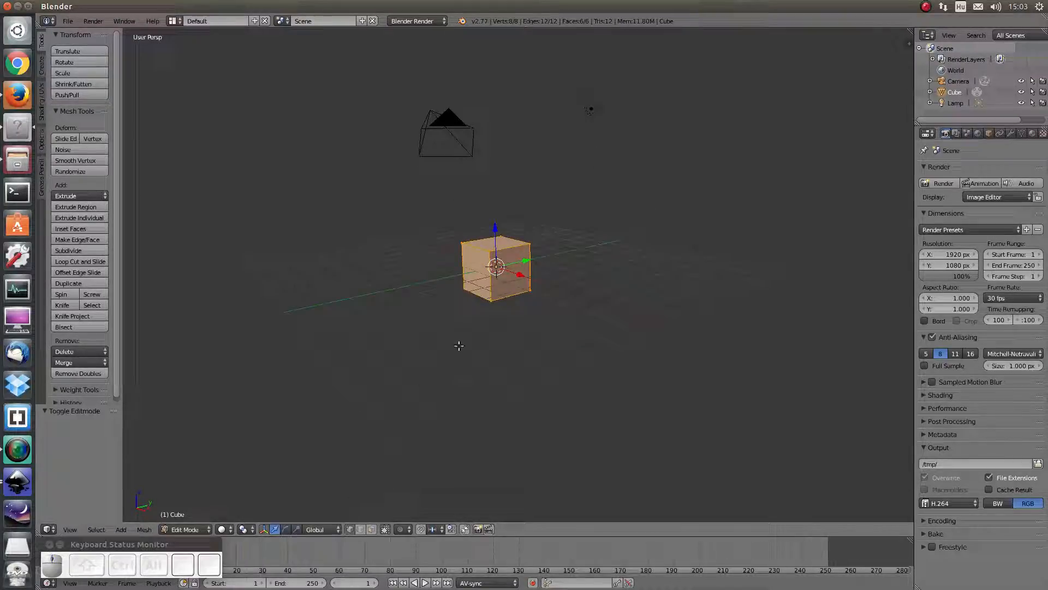
pyautogui.scroll(6, 498, 257)
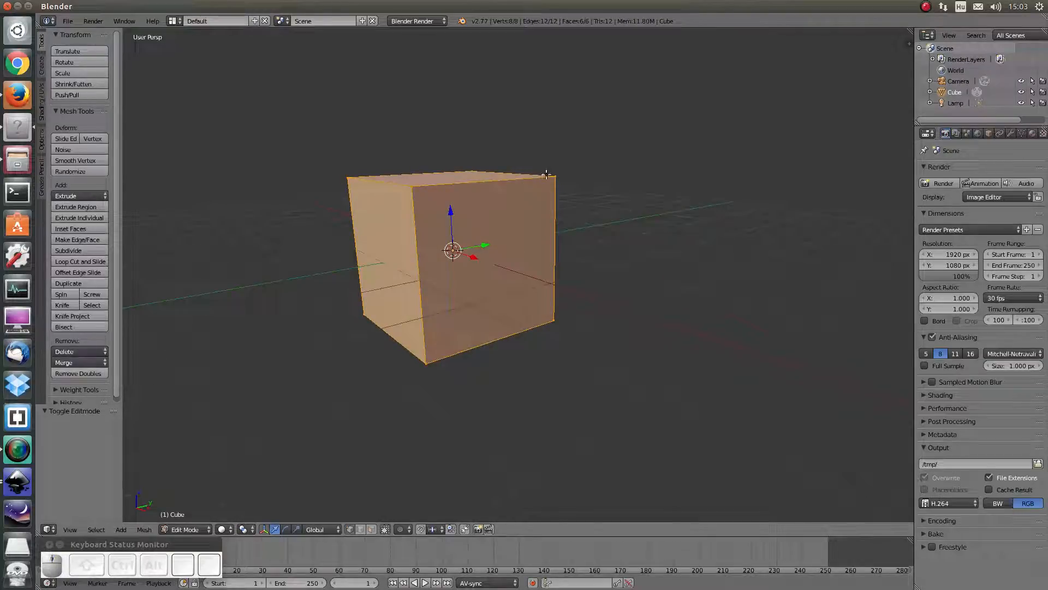
pyautogui.rightClick(425, 365)
pyautogui.rightClick(411, 185)
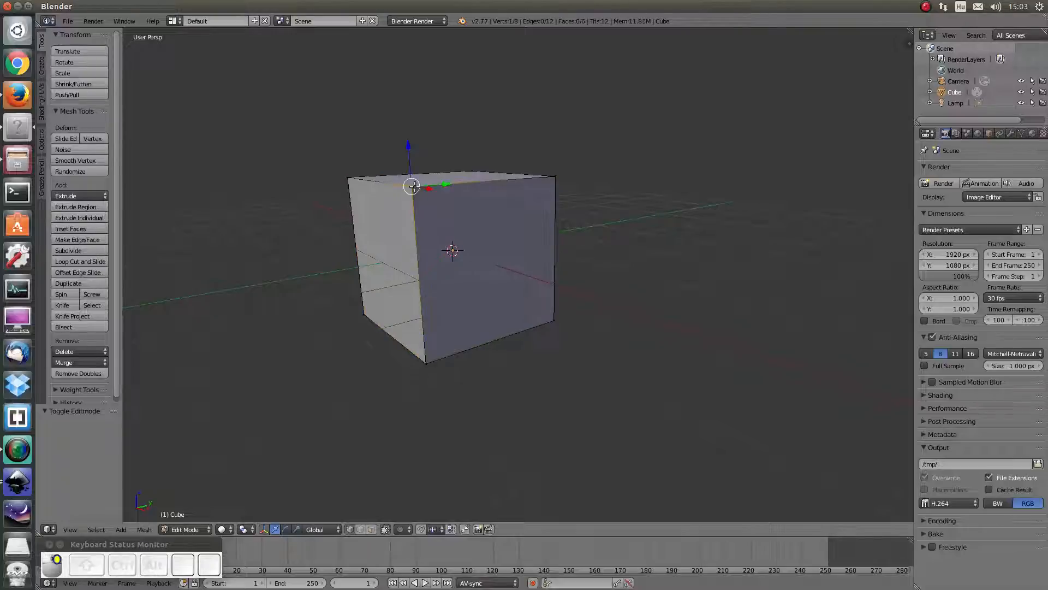
pyautogui.rightClick(553, 176)
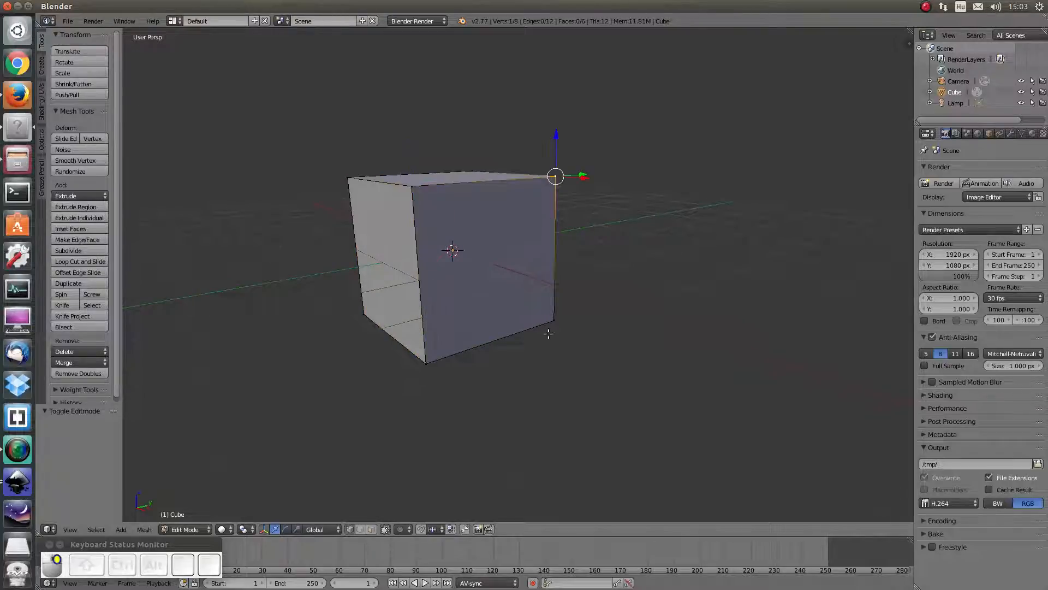
pyautogui.rightClick(556, 326)
# - Build up a combined selection of the cube's seven visible corner vertices, starting from the lowest front corner
pyautogui.rightClick(428, 365)
pyautogui.keyDown('shift'); pyautogui.rightClick(423, 190); pyautogui.keyUp('shift')
pyautogui.keyDown('shift'); pyautogui.rightClick(554, 177); pyautogui.keyUp('shift')
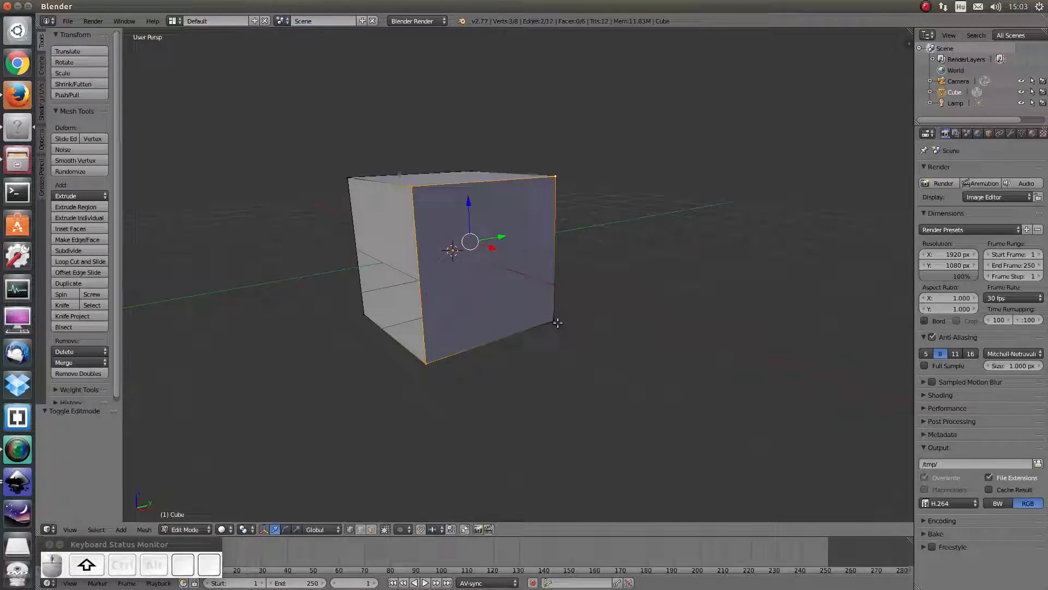
pyautogui.keyDown('shift'); pyautogui.rightClick(553, 322); pyautogui.keyUp('shift')
pyautogui.keyDown('shift'); pyautogui.rightClick(363, 314); pyautogui.keyUp('shift')
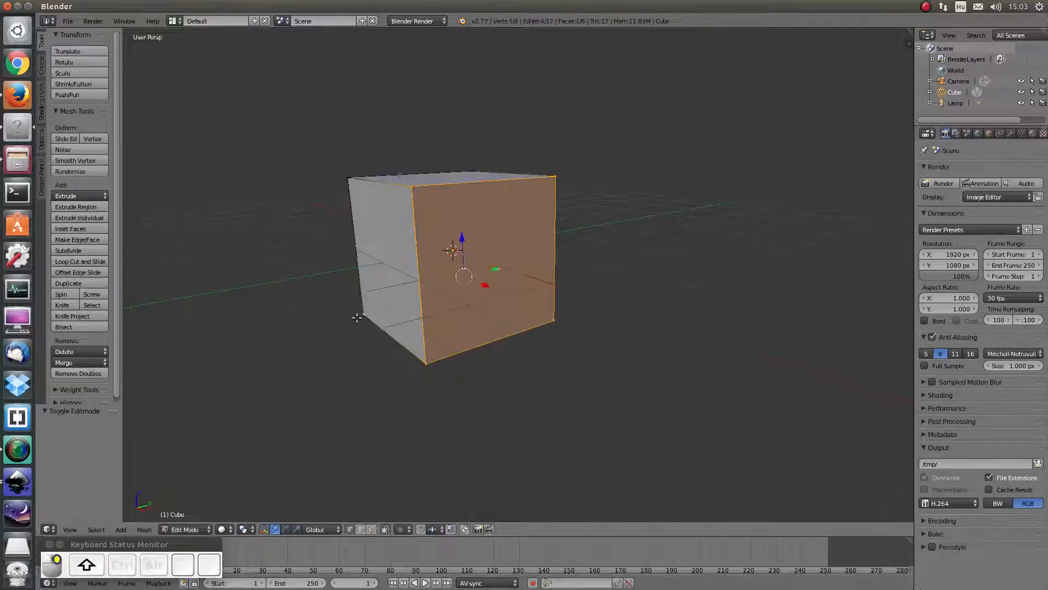
pyautogui.keyDown('shift'); pyautogui.rightClick(348, 180); pyautogui.keyUp('shift')
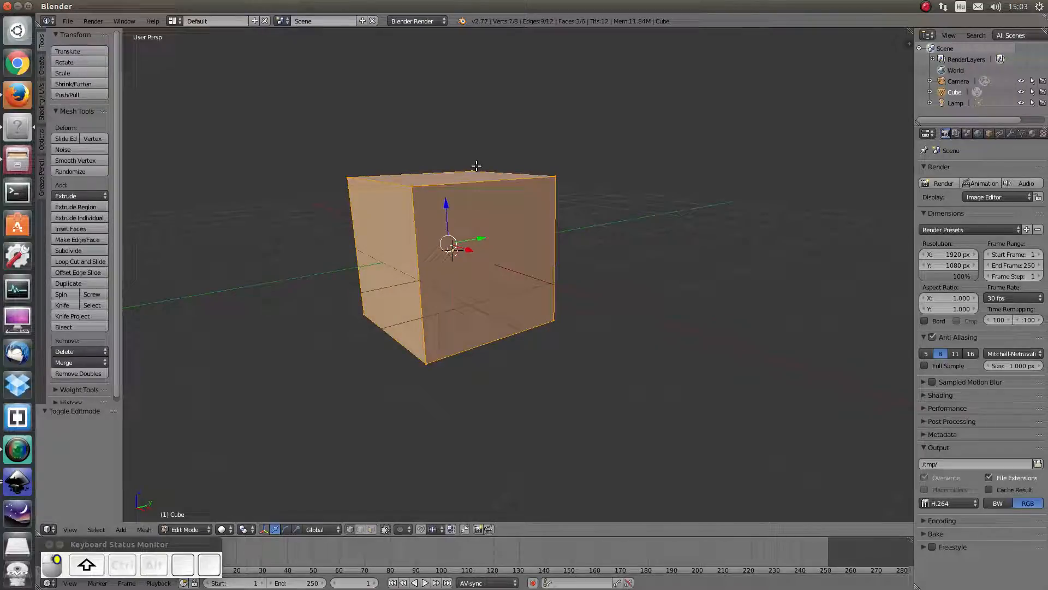
pyautogui.hotkey('ctrl', 'r')
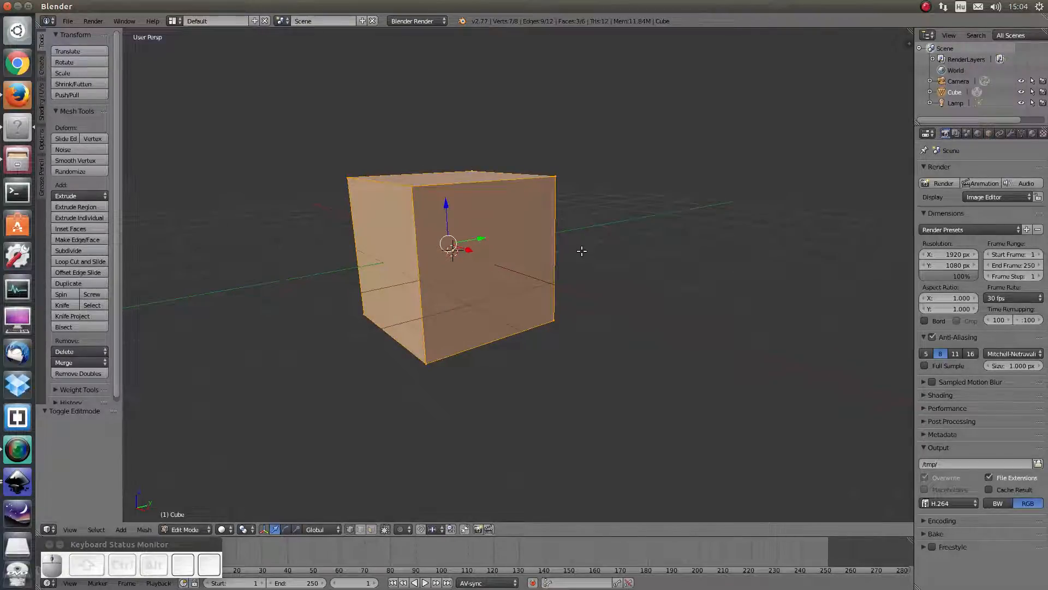
# - Toggle the selection of the whole mesh until all of the cube's vertices are deselected
pyautogui.press('a')
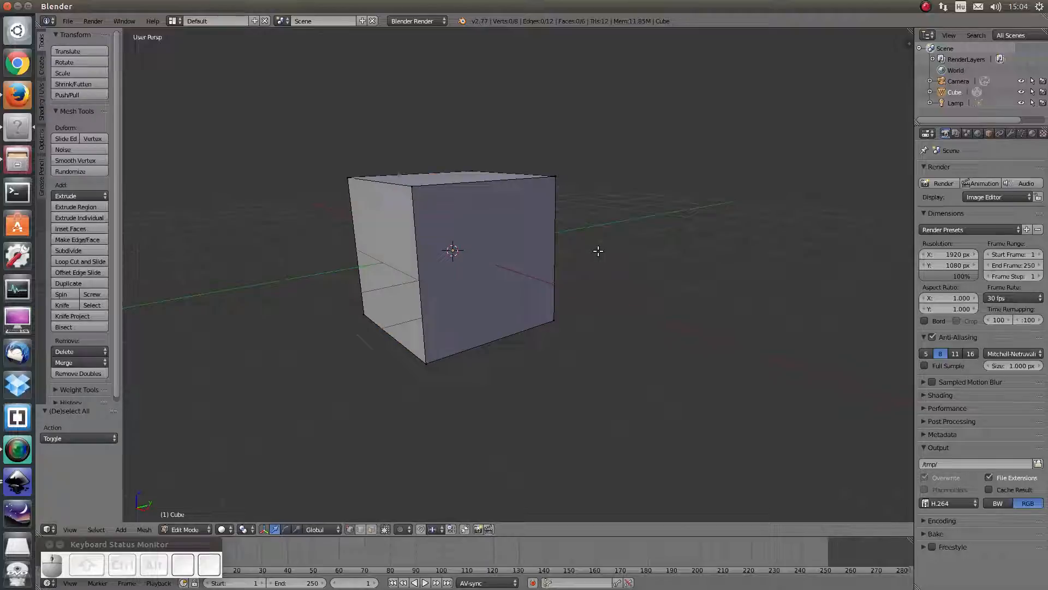
pyautogui.press('a')
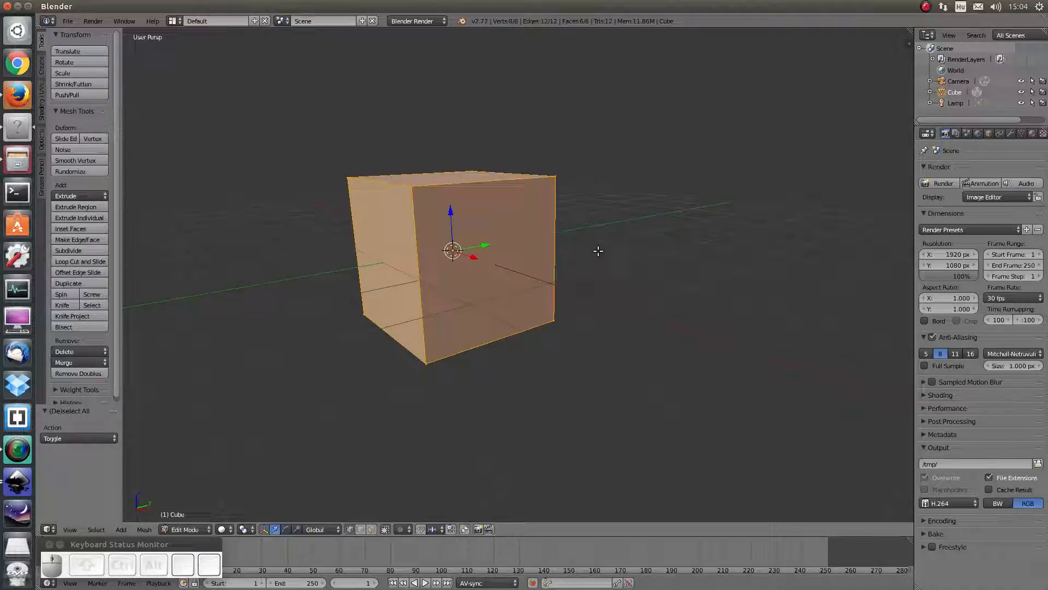
pyautogui.press('a')
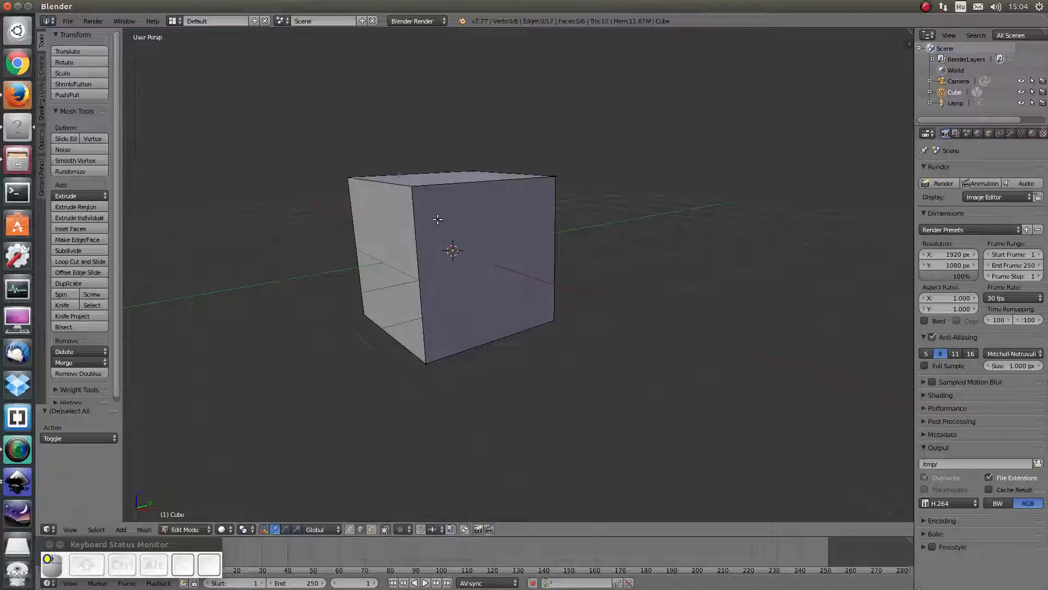
# - Select individual edges of the cube in edge select mode, ending with the top face's left edge
pyautogui.moveTo(435, 215); pyautogui.dragTo(426, 252, button='middle')
pyautogui.rightClick(431, 243)
pyautogui.rightClick(404, 298)
pyautogui.rightClick(380, 231)
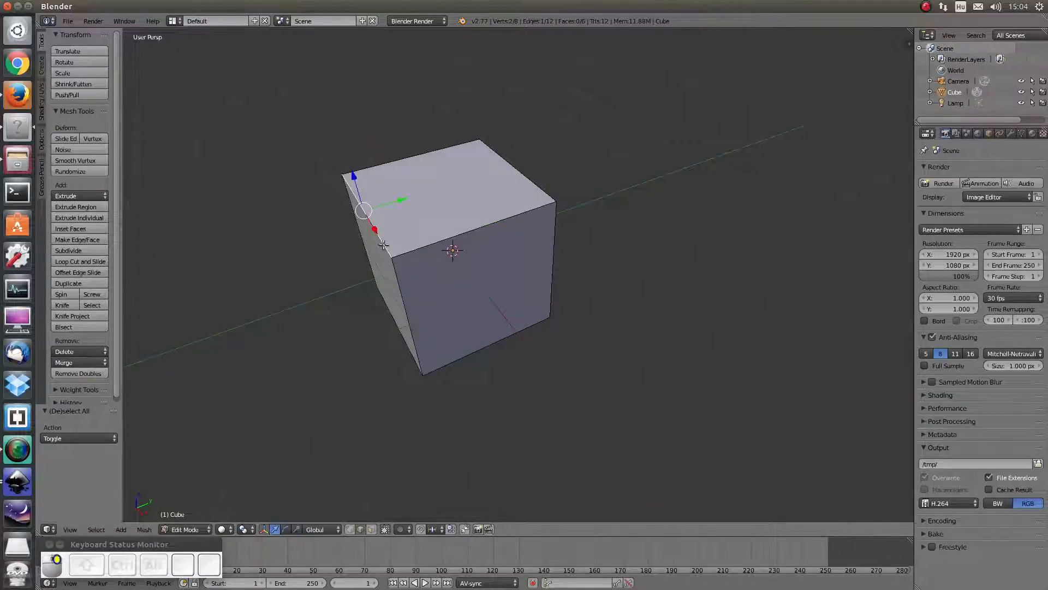
# - Switch to face select mode and select the cube's top face, front face and left side face in turn
pyautogui.click(371, 529)
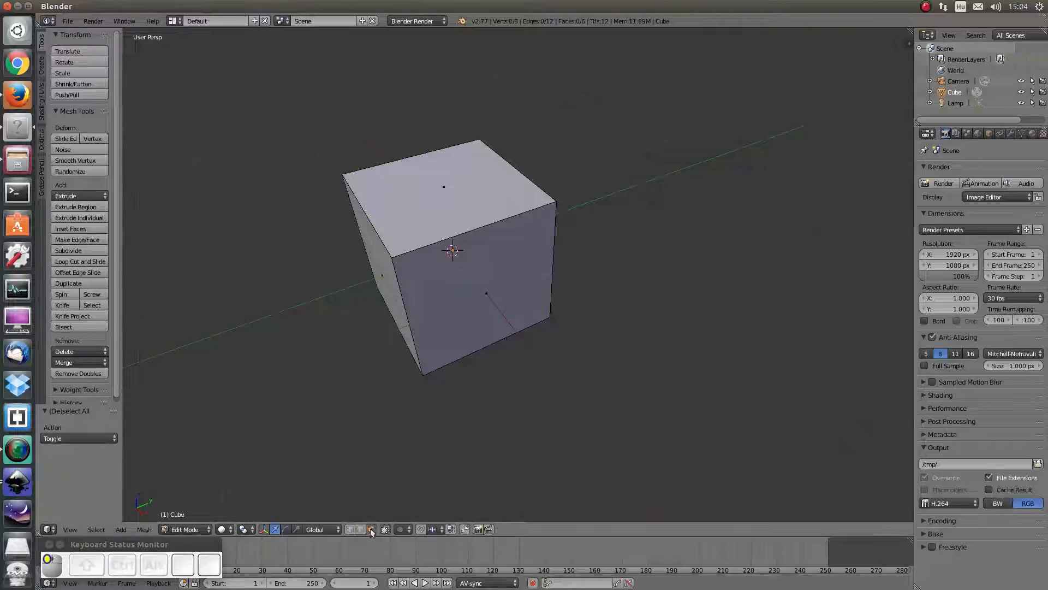
pyautogui.rightClick(445, 191)
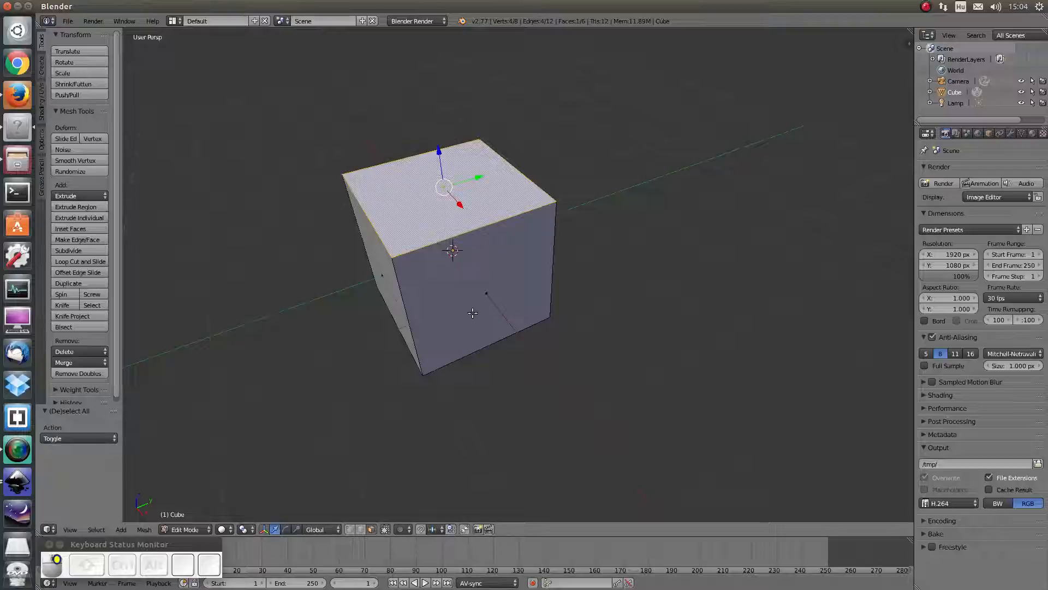
pyautogui.rightClick(473, 304)
pyautogui.moveTo(473, 304); pyautogui.dragTo(379, 295, button='middle')
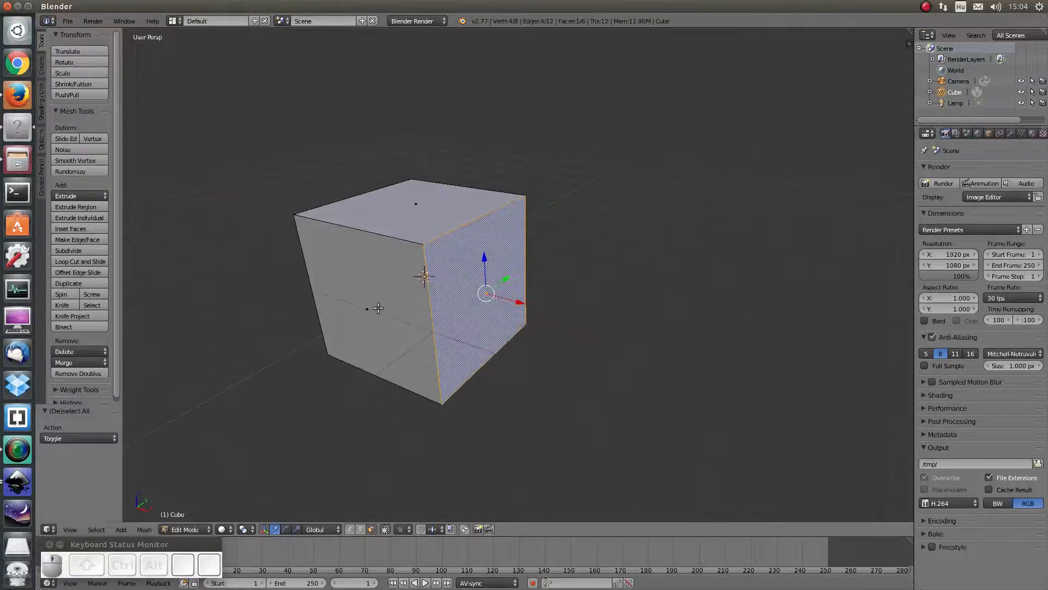
pyautogui.rightClick(374, 300)
pyautogui.moveTo(376, 302); pyautogui.dragTo(367, 322, button='middle')
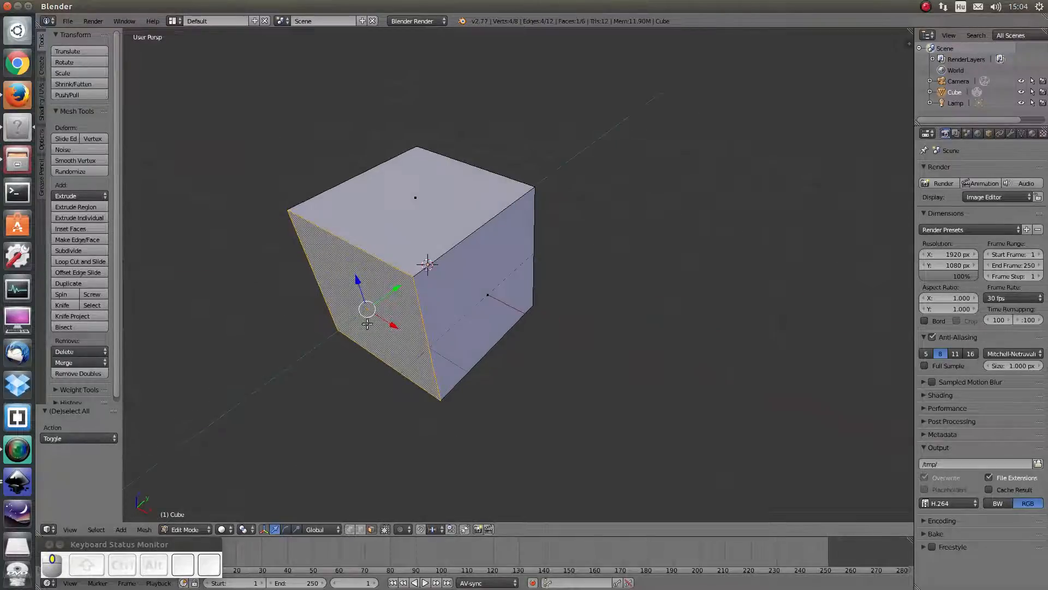
# - Select the cube's top face and delete it with the Faces option, leaving the cube open at the top
pyautogui.rightClick(429, 209)
pyautogui.moveTo(445, 238); pyautogui.dragTo(427, 224, button='middle')
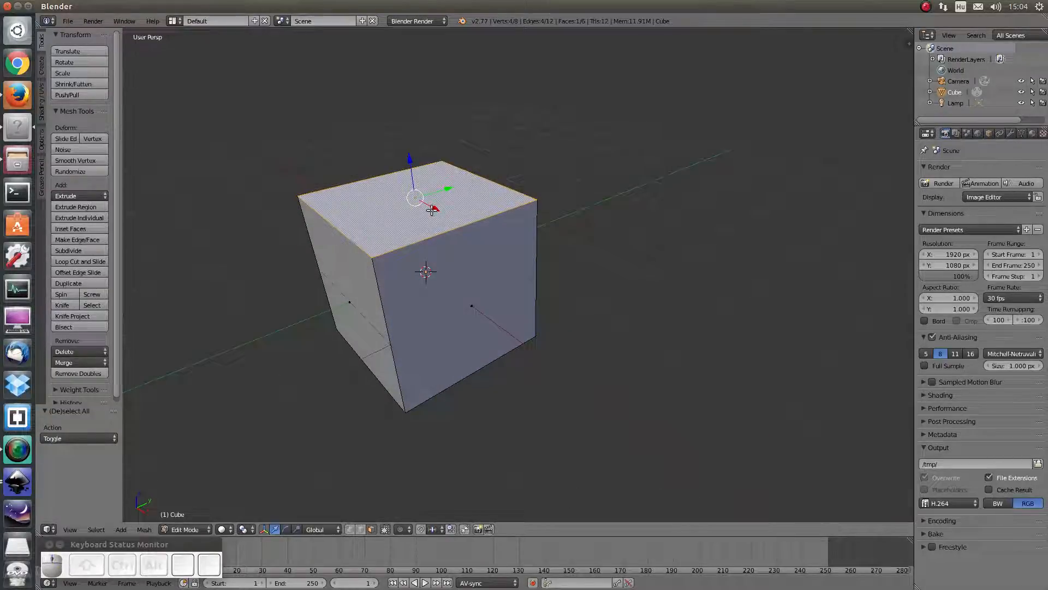
pyautogui.press('x')
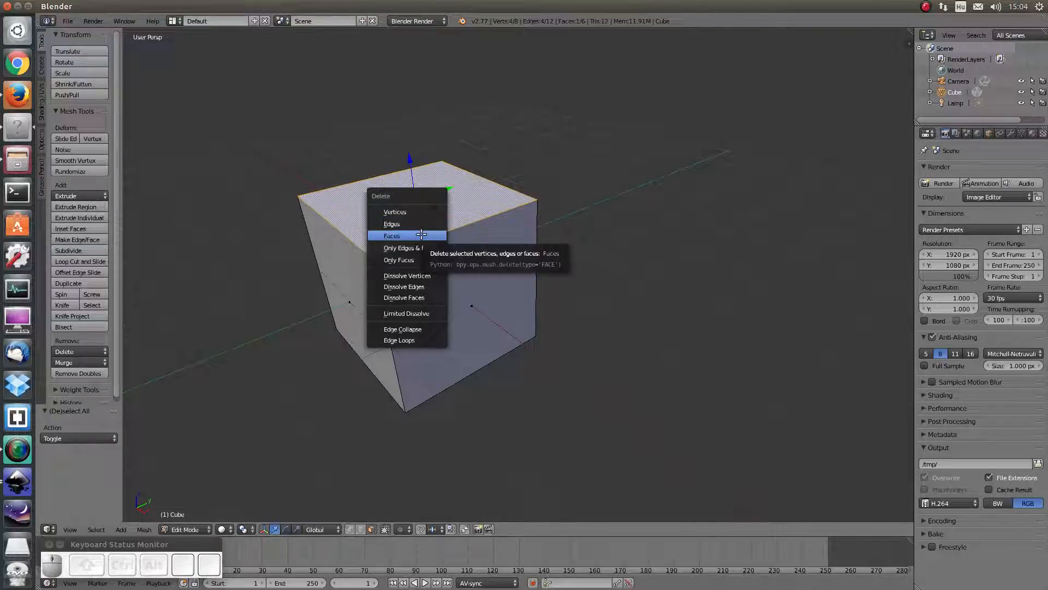
pyautogui.click(421, 234)
pyautogui.moveTo(433, 225)
pyautogui.mouseDown(button='middle')
pyautogui.moveTo(428, 249)
pyautogui.moveTo(426, 230)
pyautogui.moveTo(451, 196)
pyautogui.moveTo(423, 215)
pyautogui.moveTo(433, 220)
pyautogui.mouseUp(button='middle')
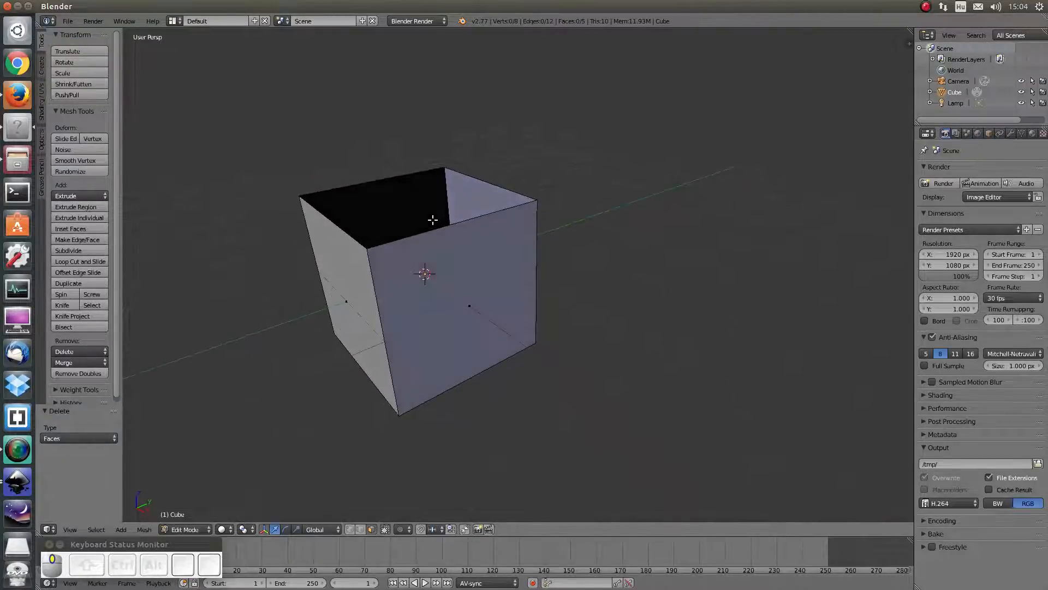
# - Return to Object Mode and delete the entire open-topped cube from the scene
pyautogui.press('Tab')
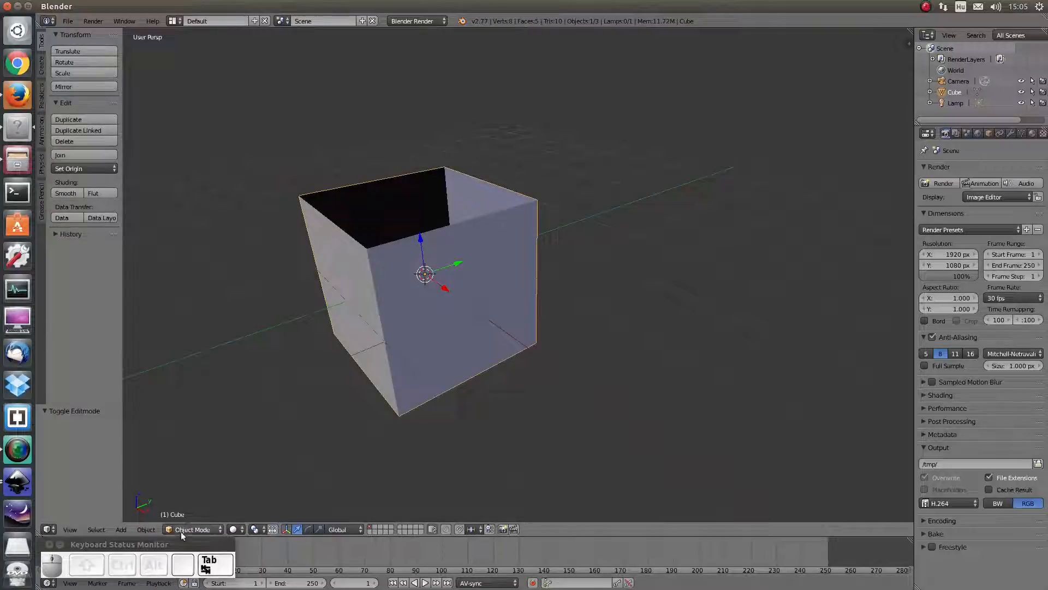
pyautogui.moveTo(382, 356); pyautogui.dragTo(415, 306, button='middle')
pyautogui.scroll(-3, 388, 367)
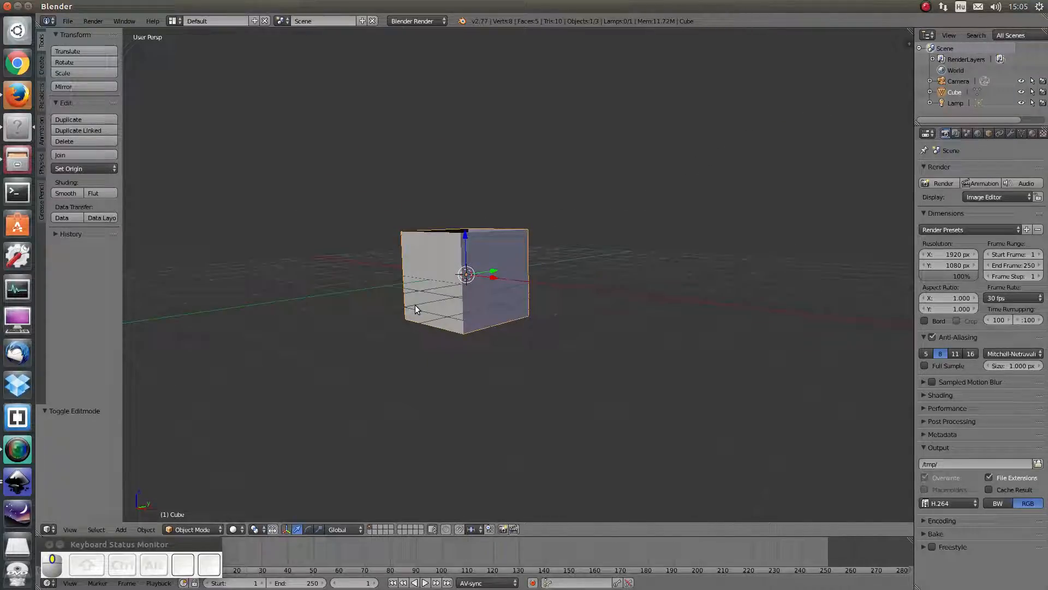
pyautogui.moveTo(415, 305); pyautogui.dragTo(385, 325, button='middle')
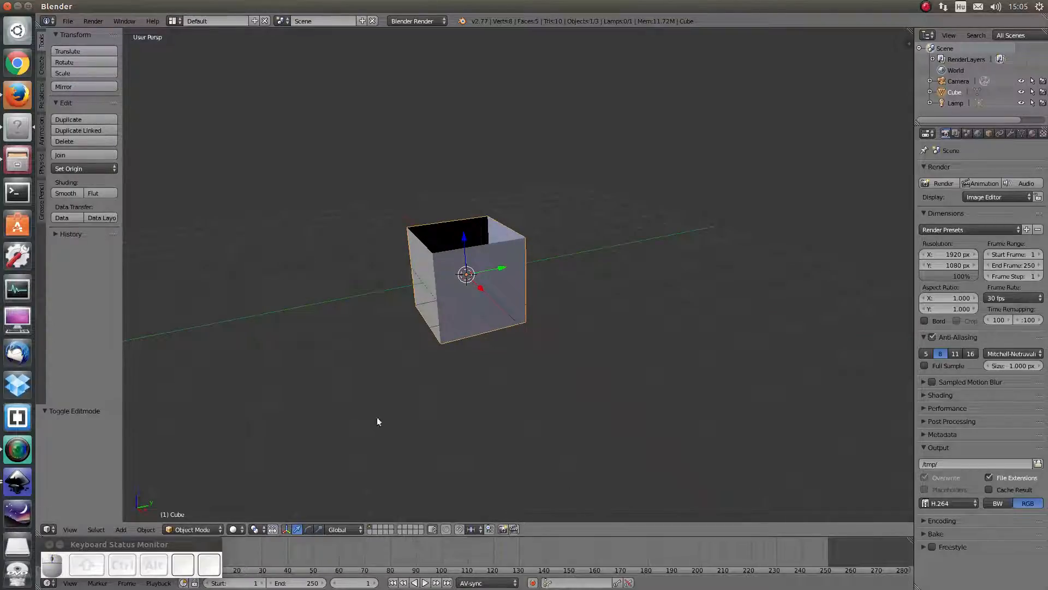
pyautogui.press('x')
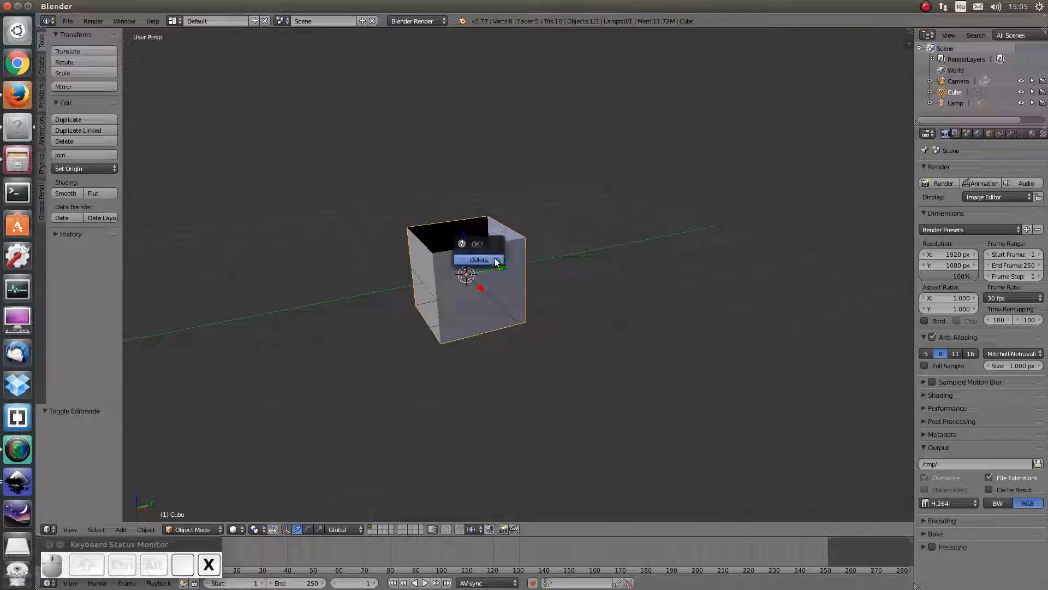
pyautogui.click(495, 258)
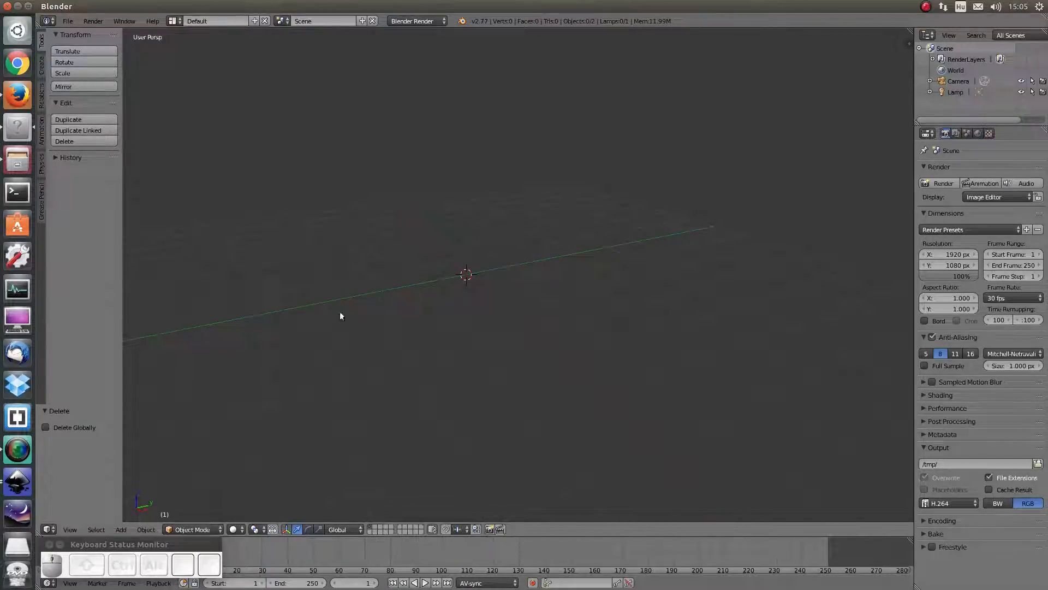
# - Add a new cube mesh at the 3D cursor in the centre of the scene
pyautogui.click(121, 529)
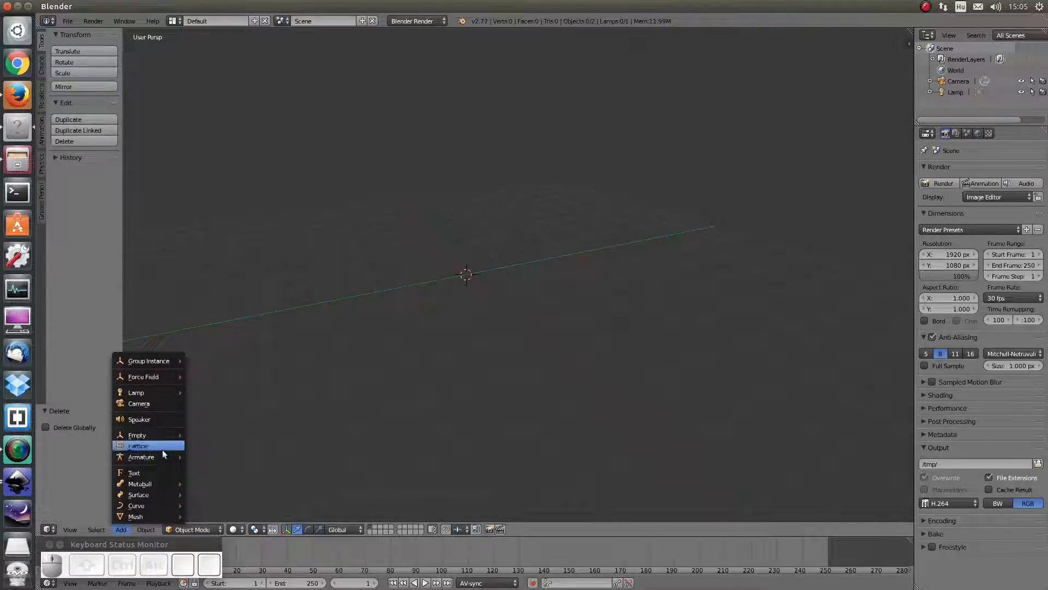
pyautogui.moveTo(151, 515)
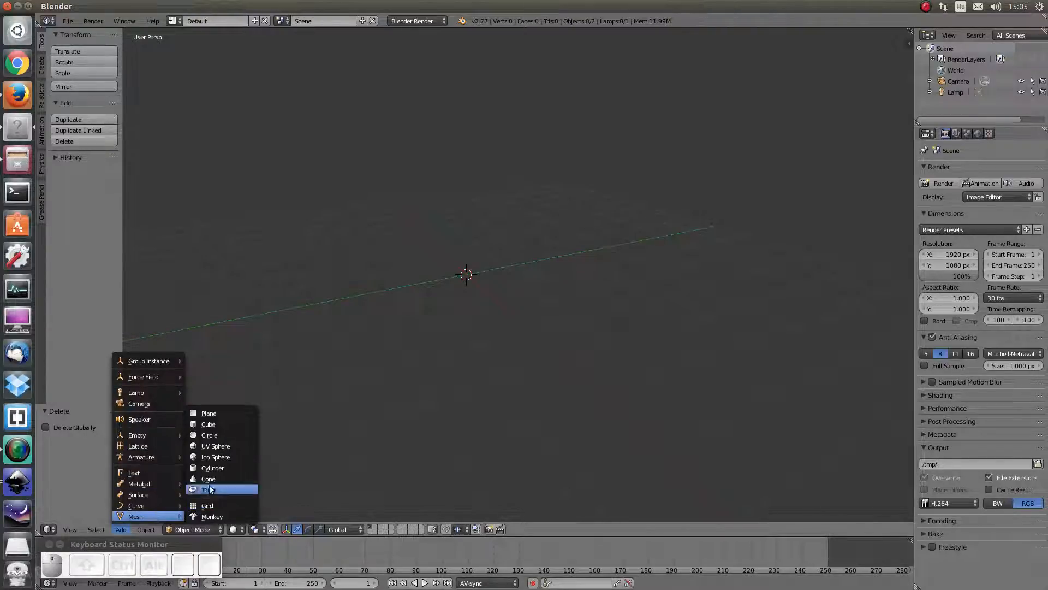
pyautogui.click(236, 424)
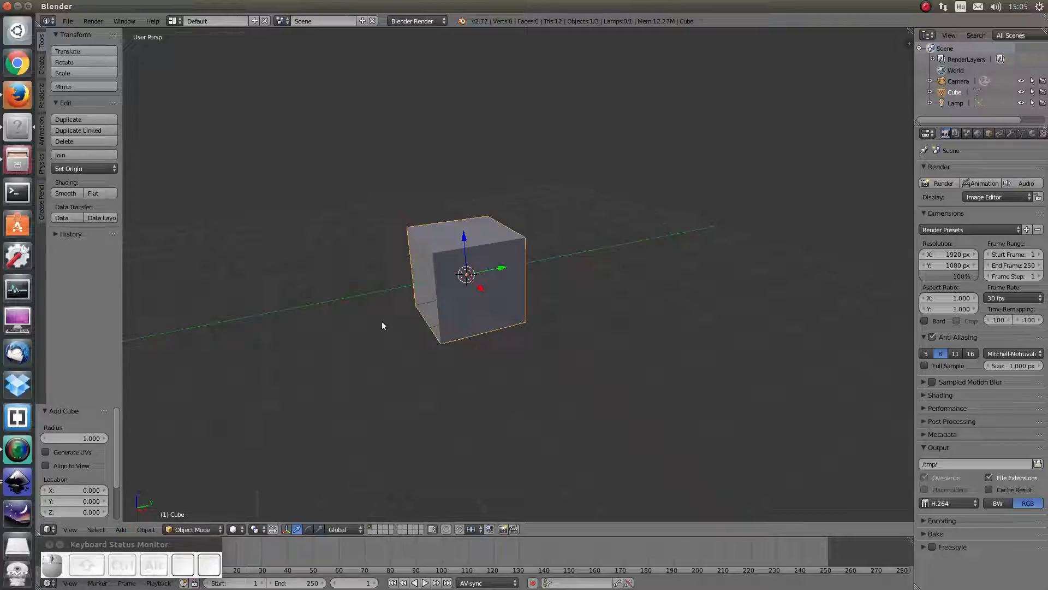
pyautogui.moveTo(392, 312); pyautogui.dragTo(341, 330, button='middle')
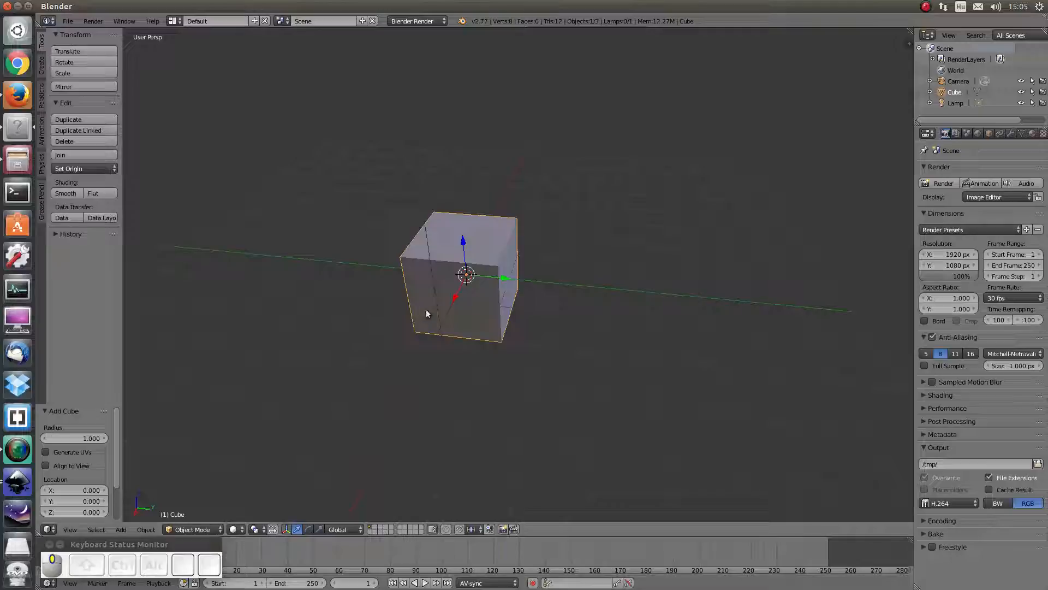
pyautogui.moveTo(477, 289); pyautogui.dragTo(529, 299, button='middle')
# - Place the 3D cursor in the empty space above and beyond the cube and add a UV Sphere there
pyautogui.click(625, 133)
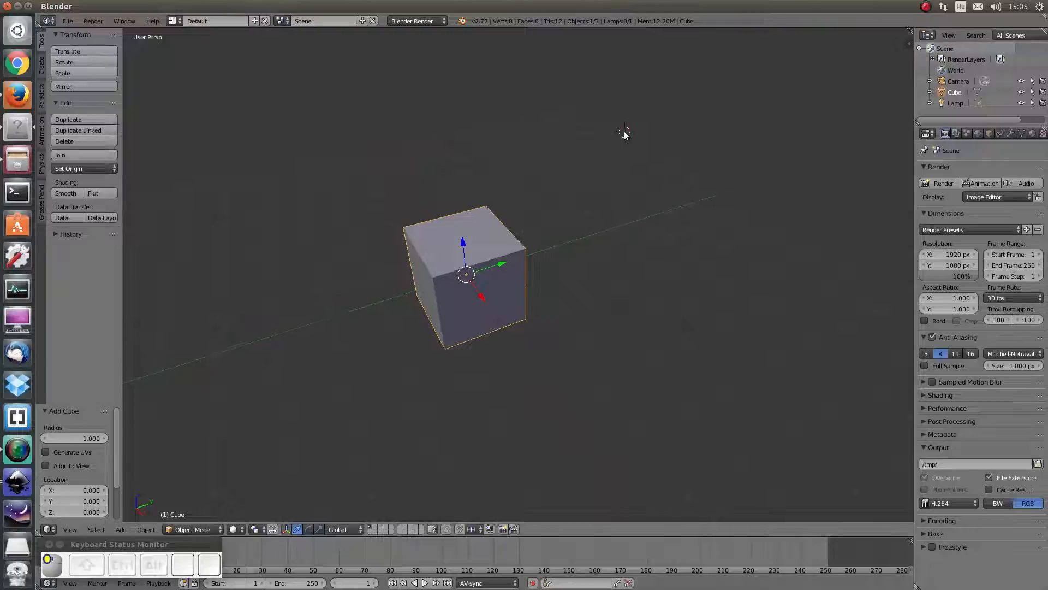
pyautogui.click(121, 529)
pyautogui.moveTo(142, 516)
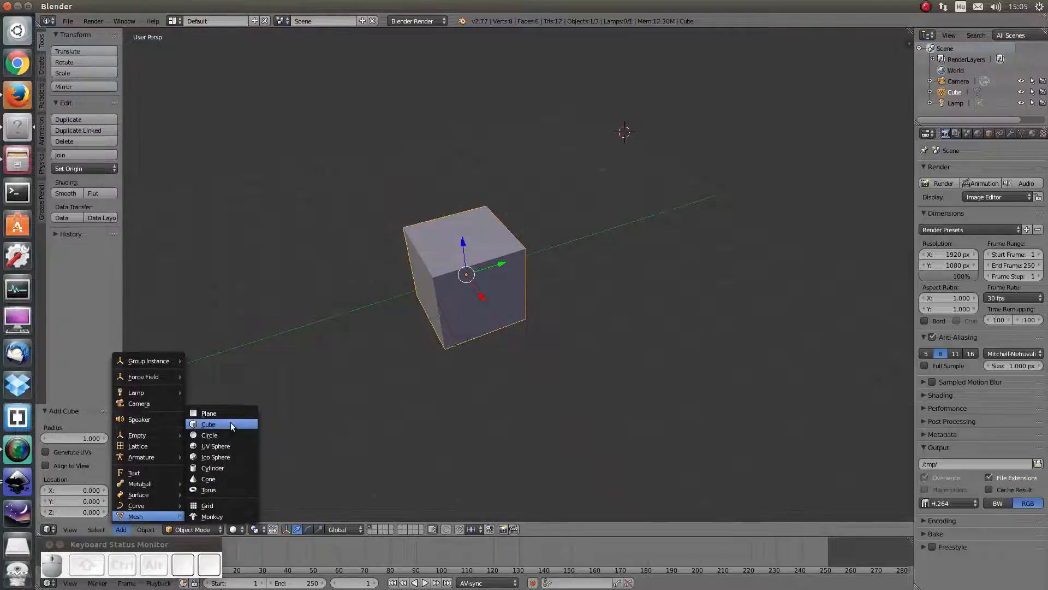
pyautogui.click(231, 446)
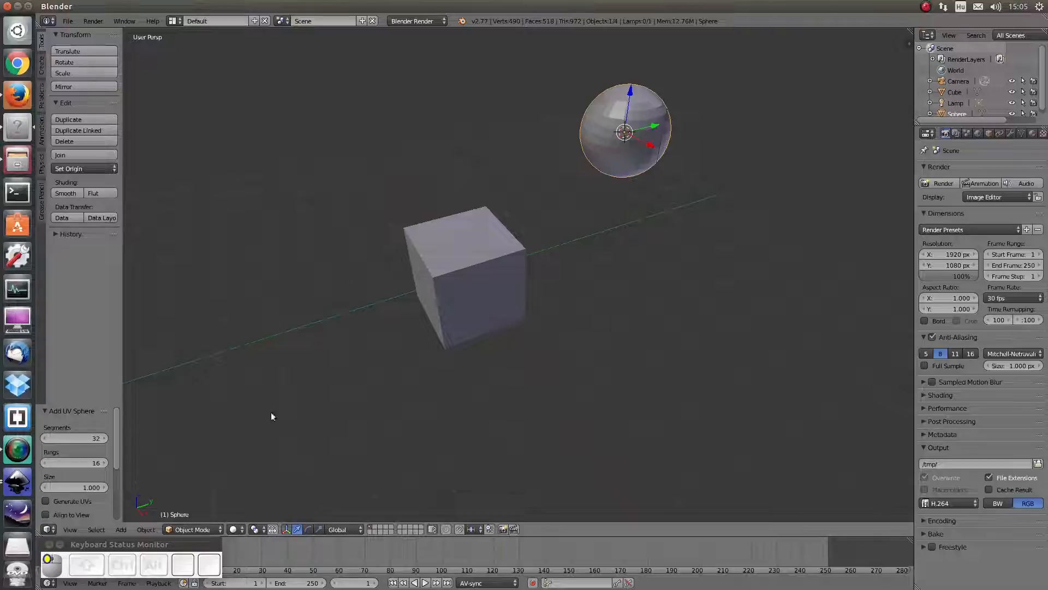
pyautogui.moveTo(682, 248); pyautogui.dragTo(634, 255, button='middle')
pyautogui.moveTo(662, 123); pyautogui.dragTo(591, 129, button='middle')
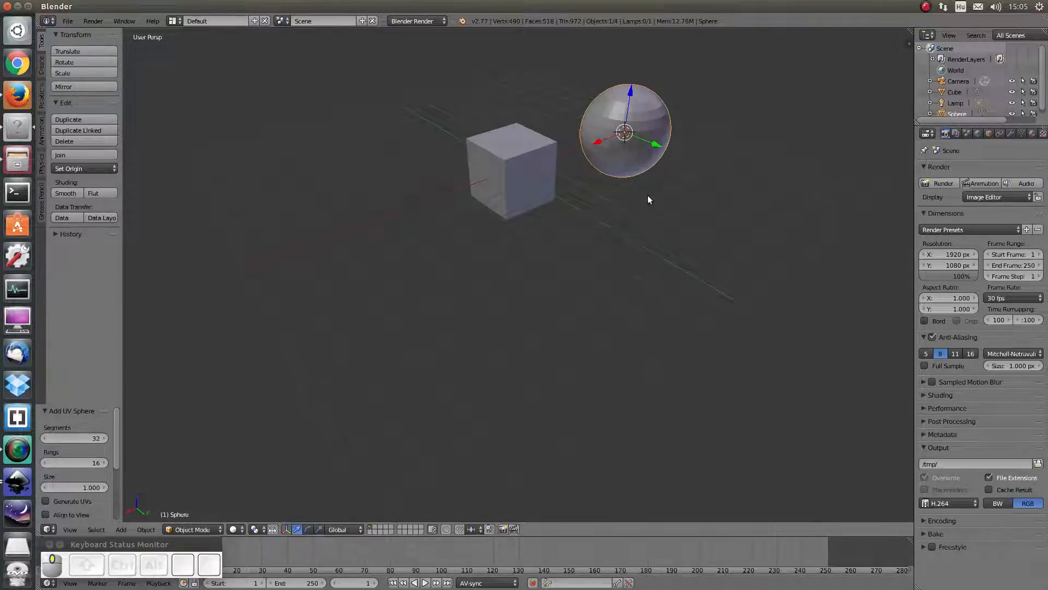
pyautogui.moveTo(646, 188); pyautogui.dragTo(681, 187, button='middle')
# - Delete the UV sphere from the scene
pyautogui.press('x')
pyautogui.click(676, 183)
pyautogui.moveTo(625, 224); pyautogui.dragTo(475, 230, button='middle')
# - Select the remaining cube and try moving it freely, raising it about 1.6 units
pyautogui.rightClick(474, 230)
pyautogui.moveTo(617, 268); pyautogui.dragTo(573, 319, button='middle')
pyautogui.scroll(-3, 592, 273)
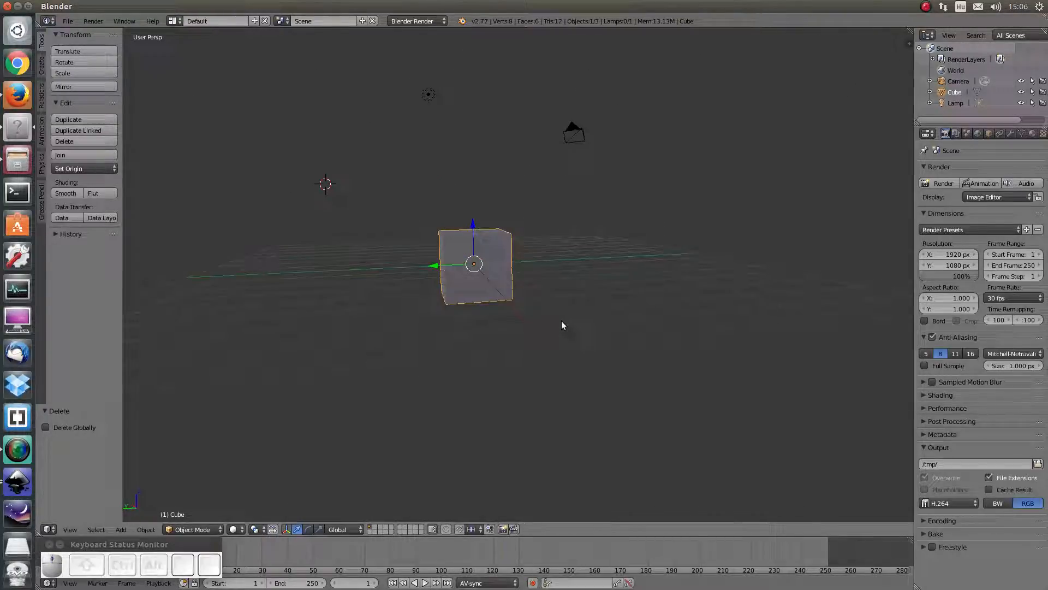
pyautogui.press('g')
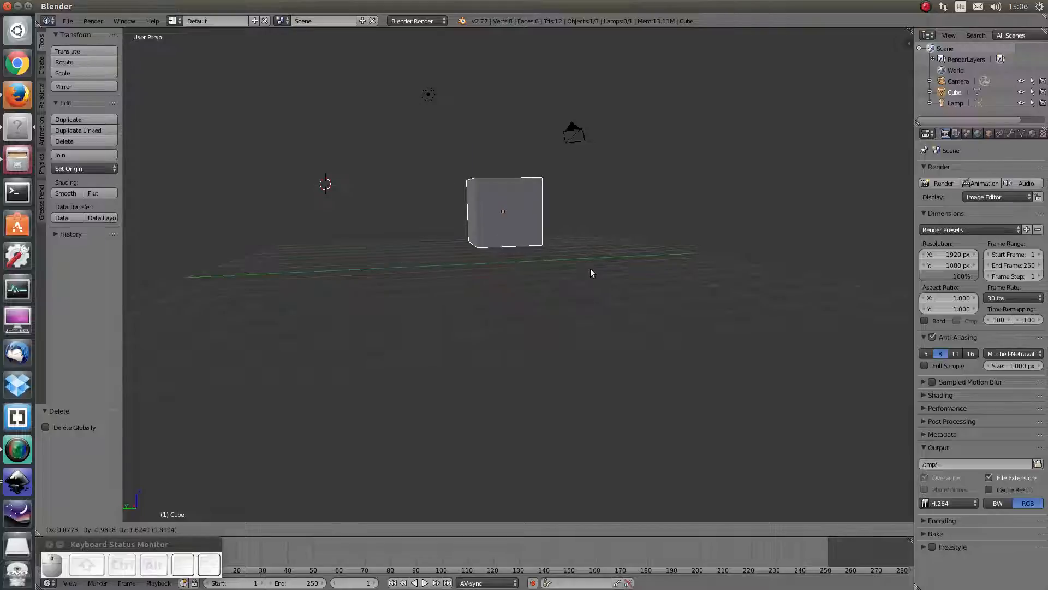
pyautogui.press('Escape')
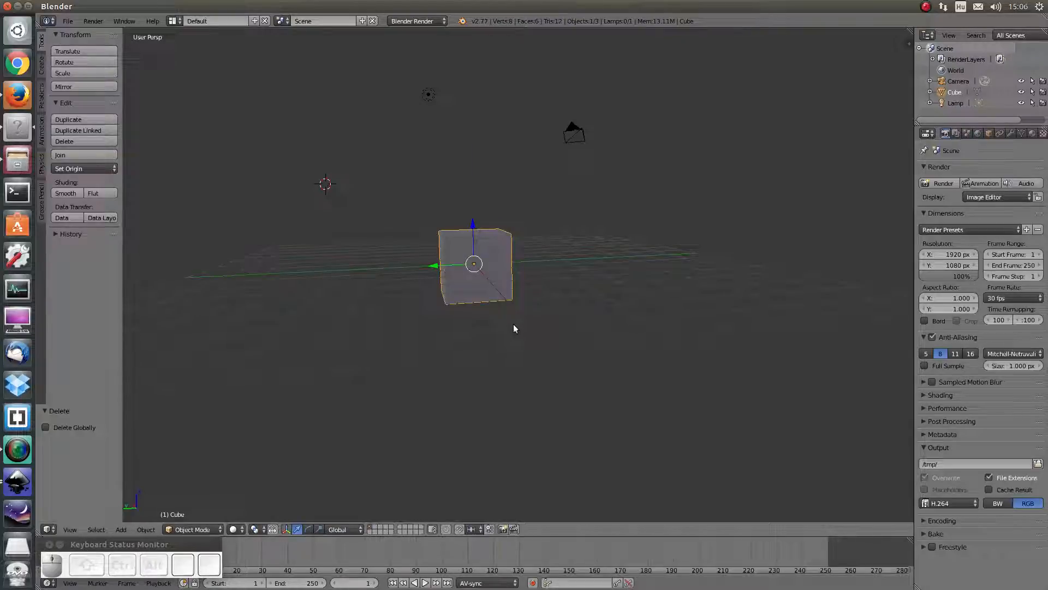
# - Try rotating the cube freely and scaling it up to about 1.7 times its size
pyautogui.press('r')
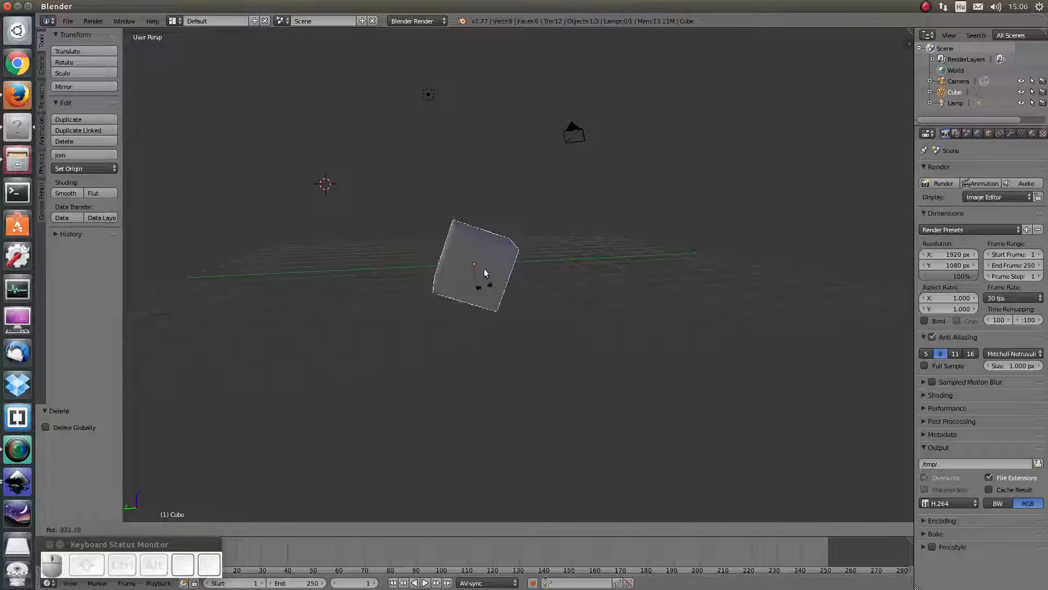
pyautogui.press('Escape')
pyautogui.moveTo(473, 311); pyautogui.dragTo(584, 355, button='middle')
pyautogui.press('s')
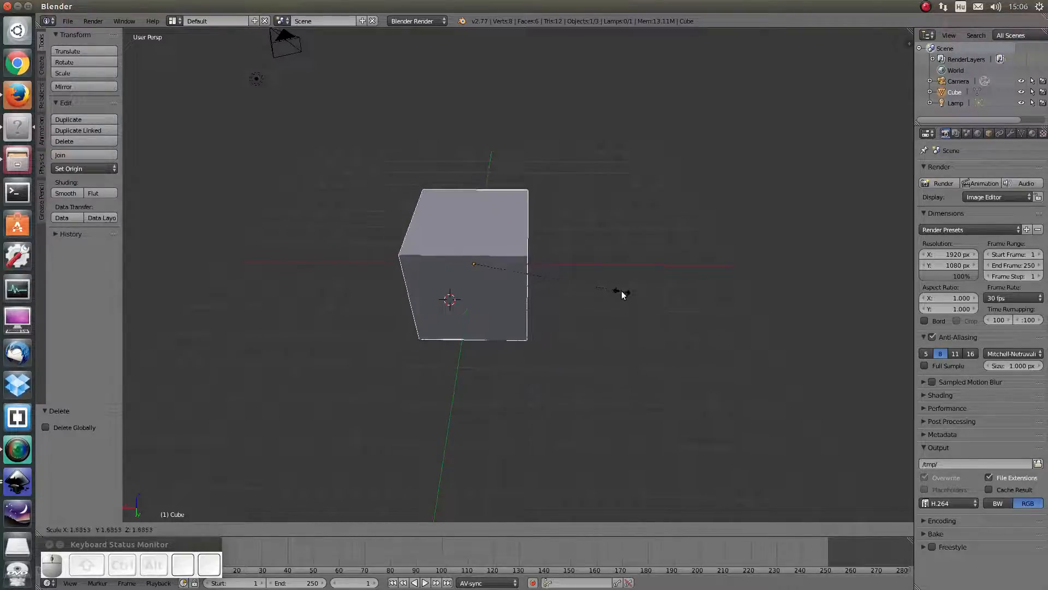
pyautogui.press('Escape')
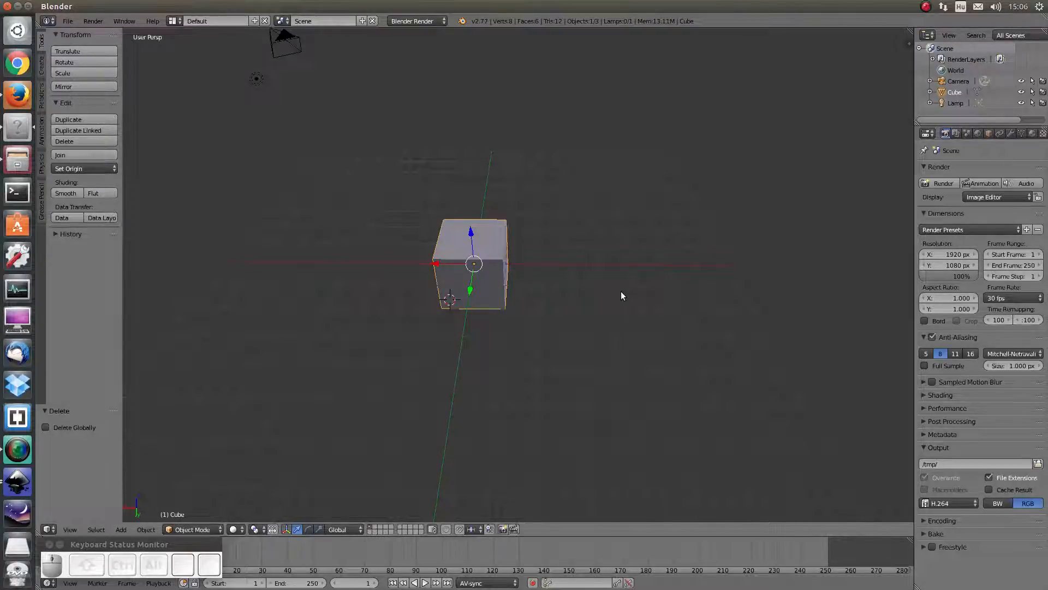
pyautogui.moveTo(621, 291); pyautogui.dragTo(597, 257, button='middle')
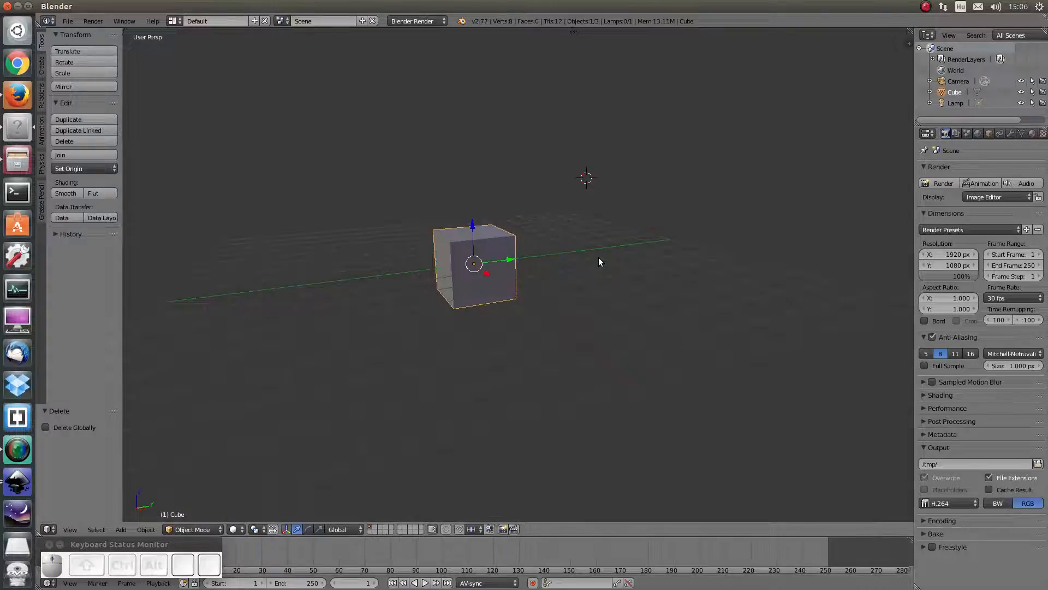